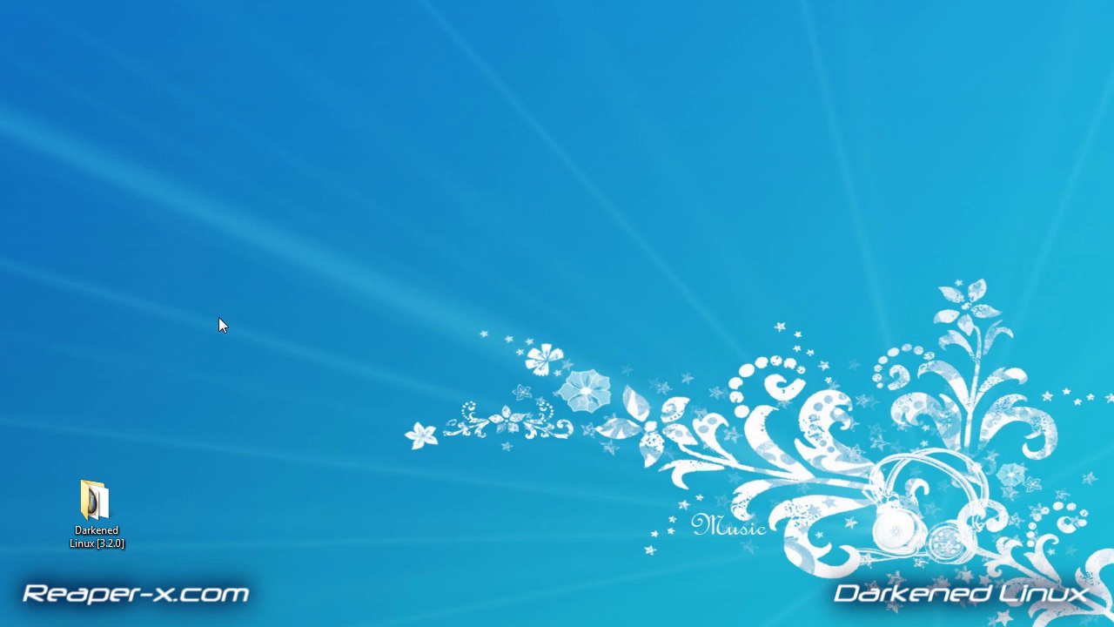
- Run the .NET Framework 3.5 setup from the Darkened Linux Requirements folder
double_click(98, 500)
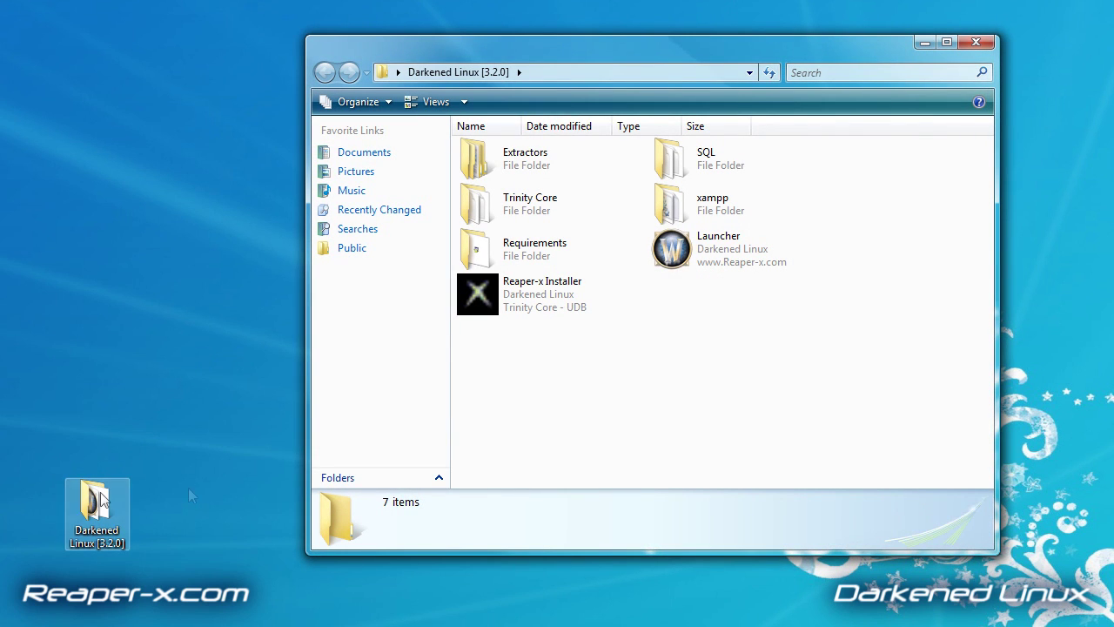
left_click_drag(596, 53, 539, 53)
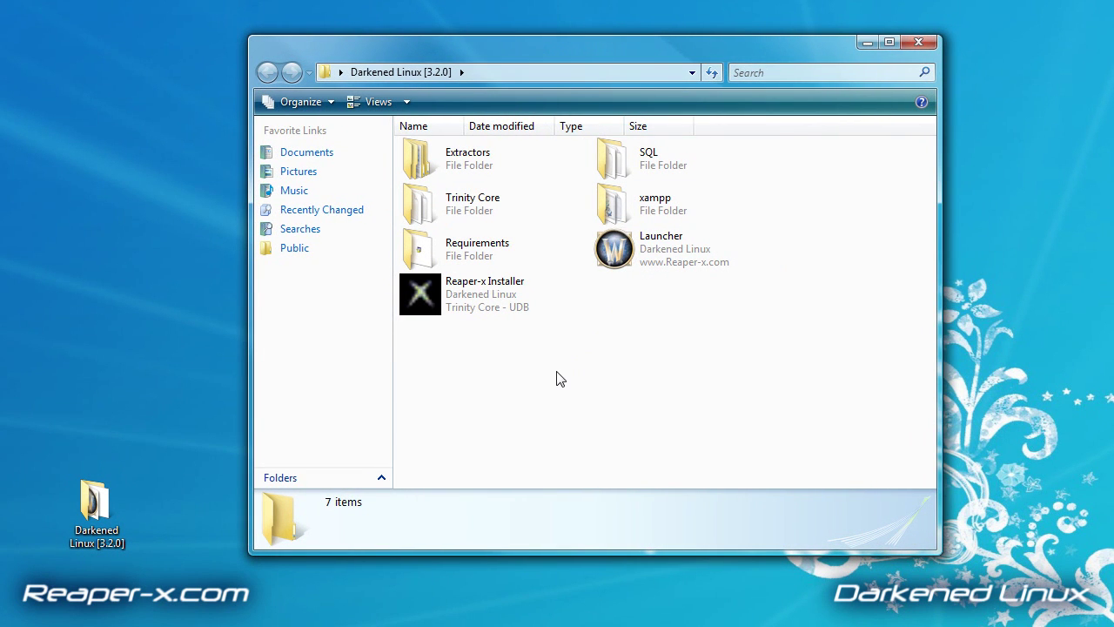
double_click(475, 252)
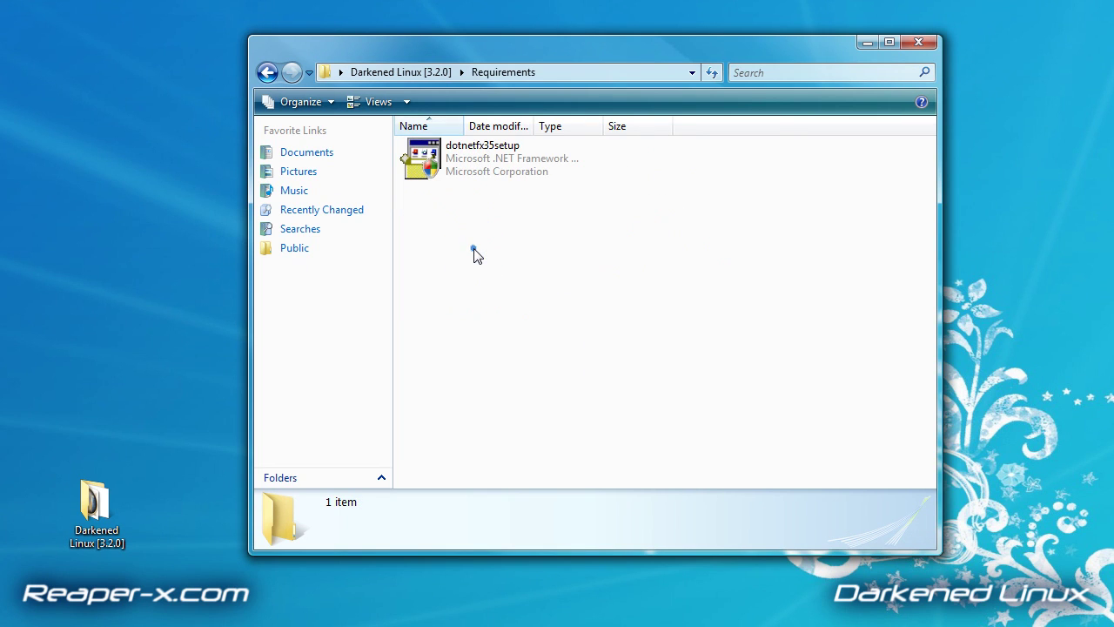
double_click(472, 173)
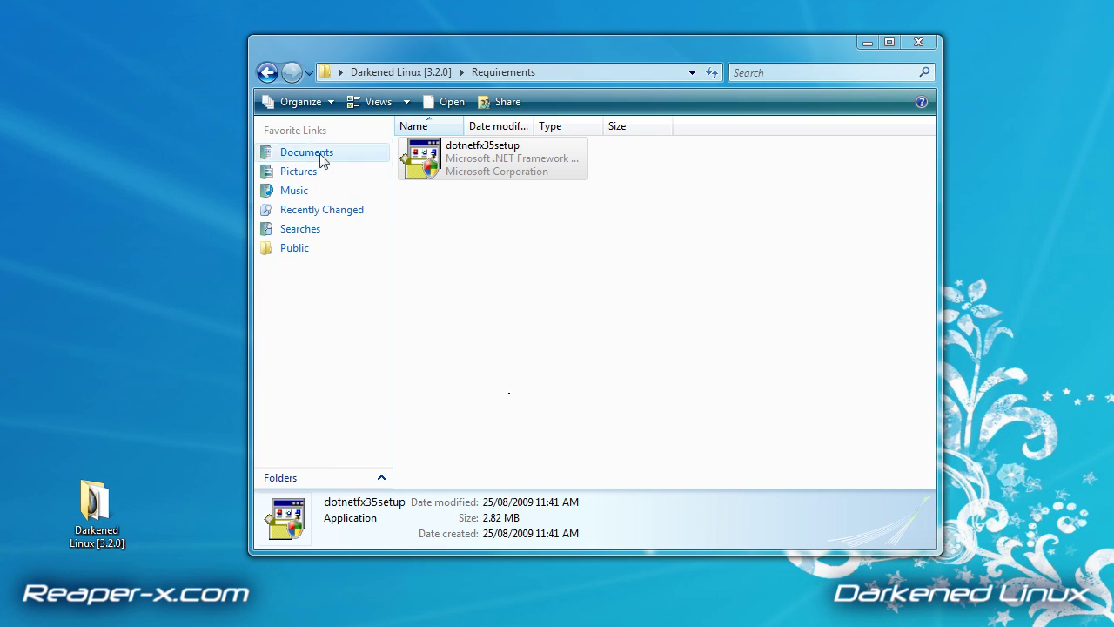
- Launch the Reaper-x Installer as administrator from the Darkened Linux [3.2.0] folder
left_click(267, 74)
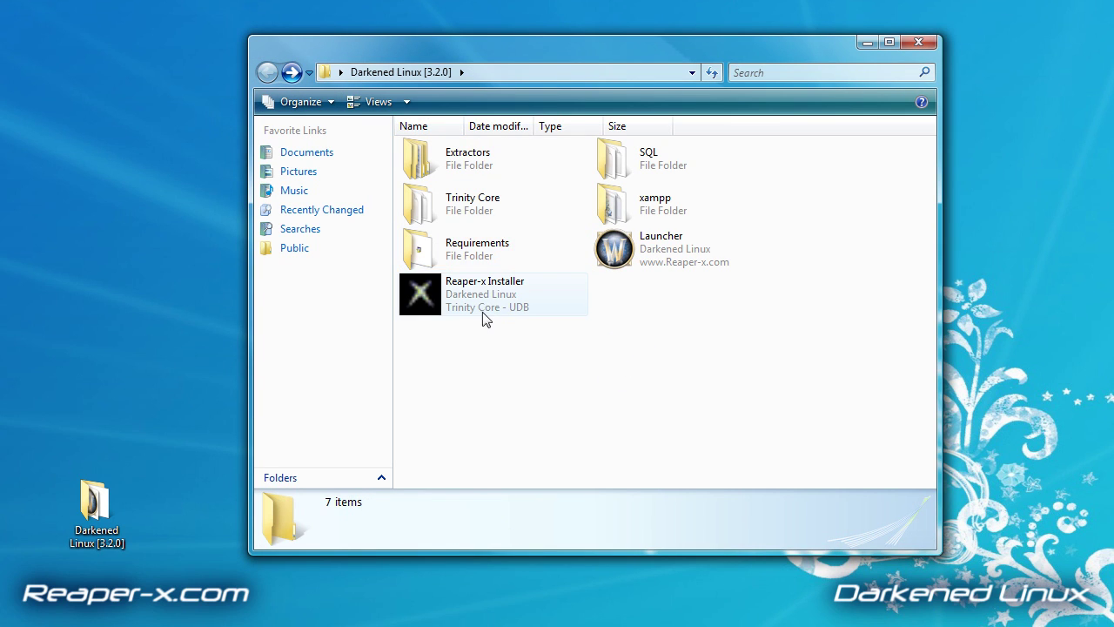
right_click(454, 301)
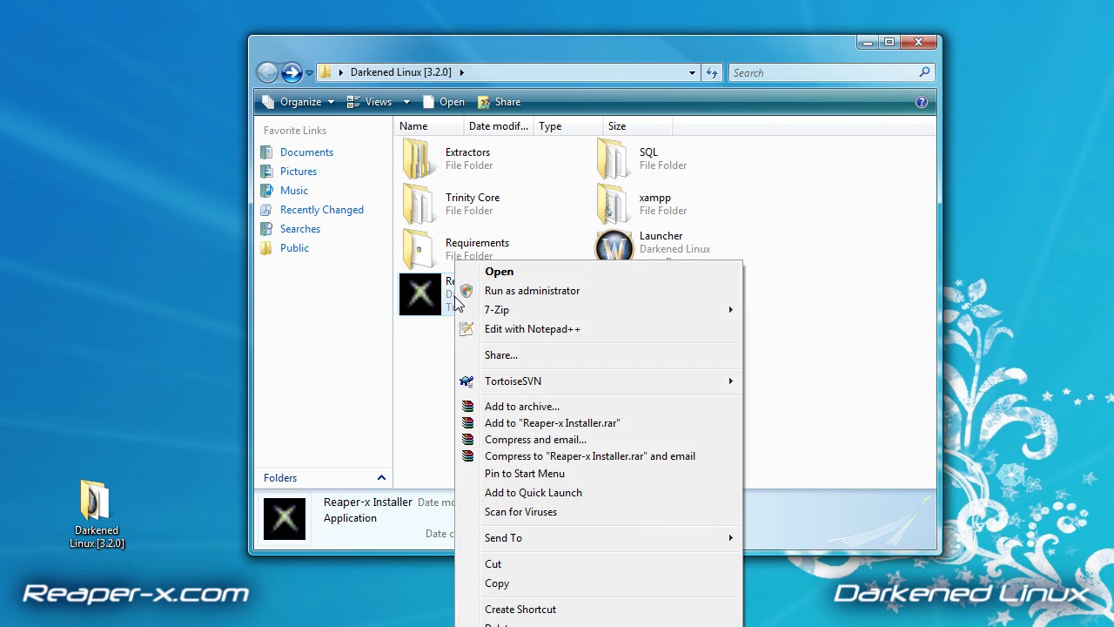
left_click(500, 291)
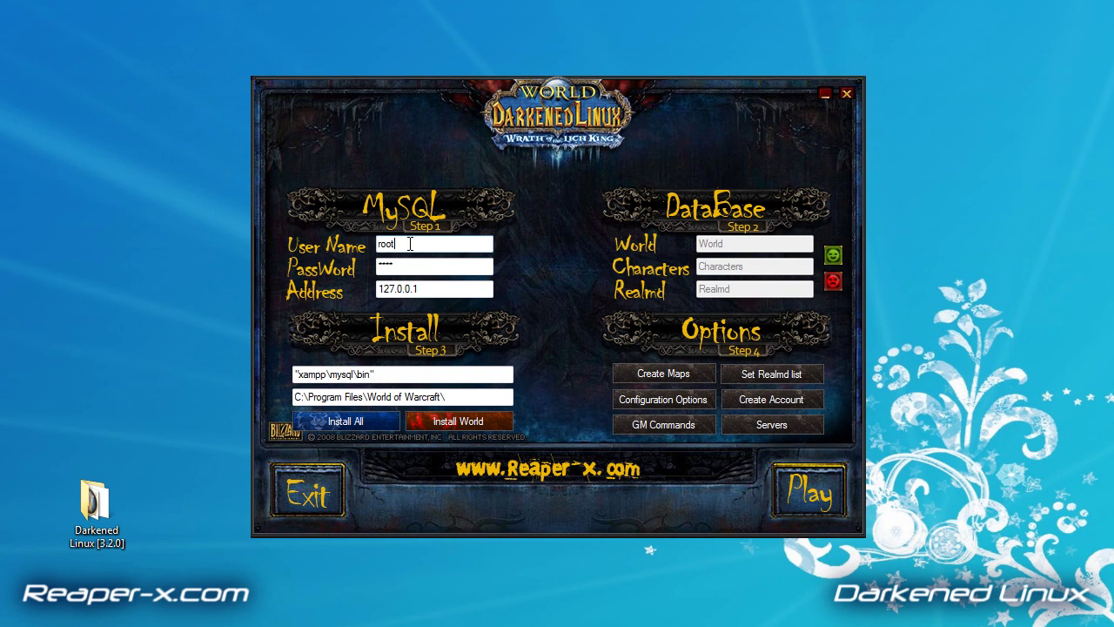
- Save user root, address 127.0.0.1, and the xampp\mysql\bin and World of Warcraft paths as settings
left_click_drag(409, 244, 379, 289)
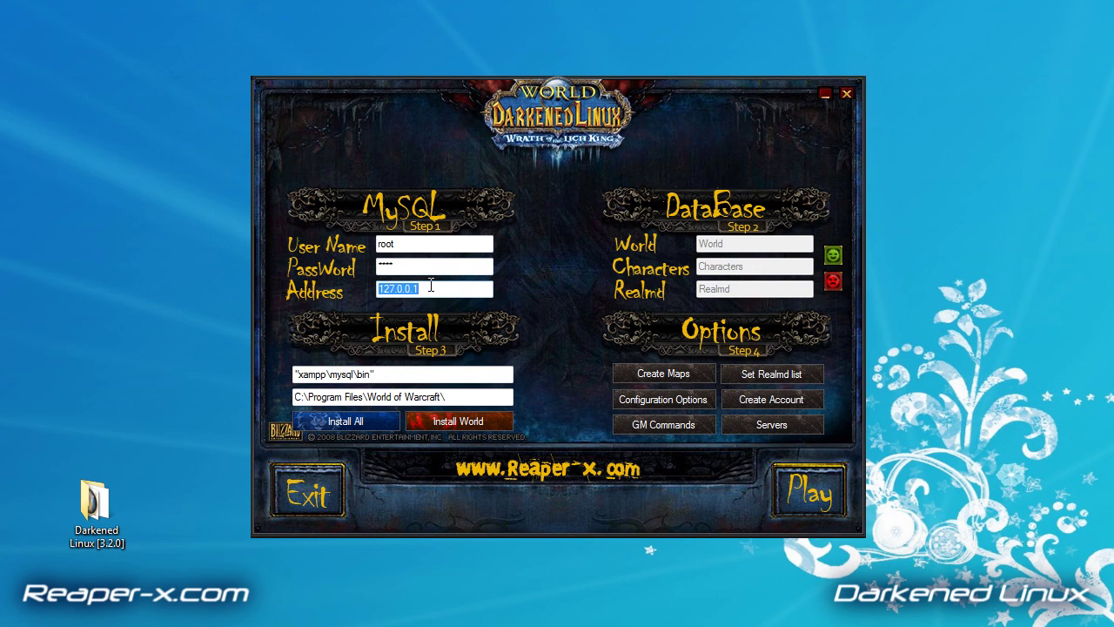
left_click_drag(396, 374, 290, 374)
left_click_drag(446, 396, 294, 396)
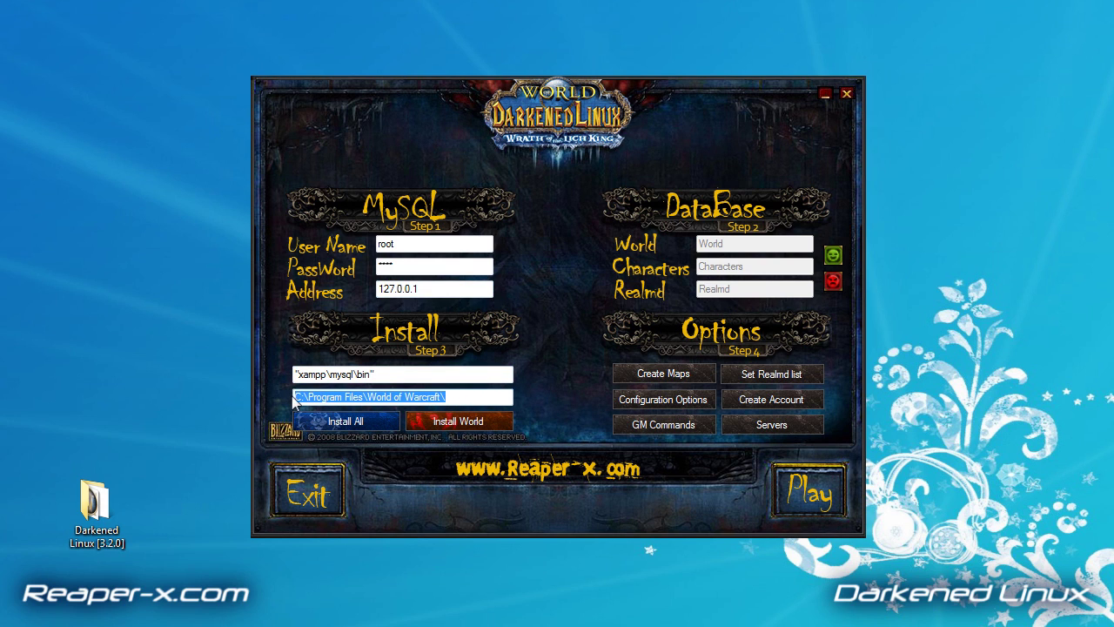
left_click_drag(420, 245, 371, 251)
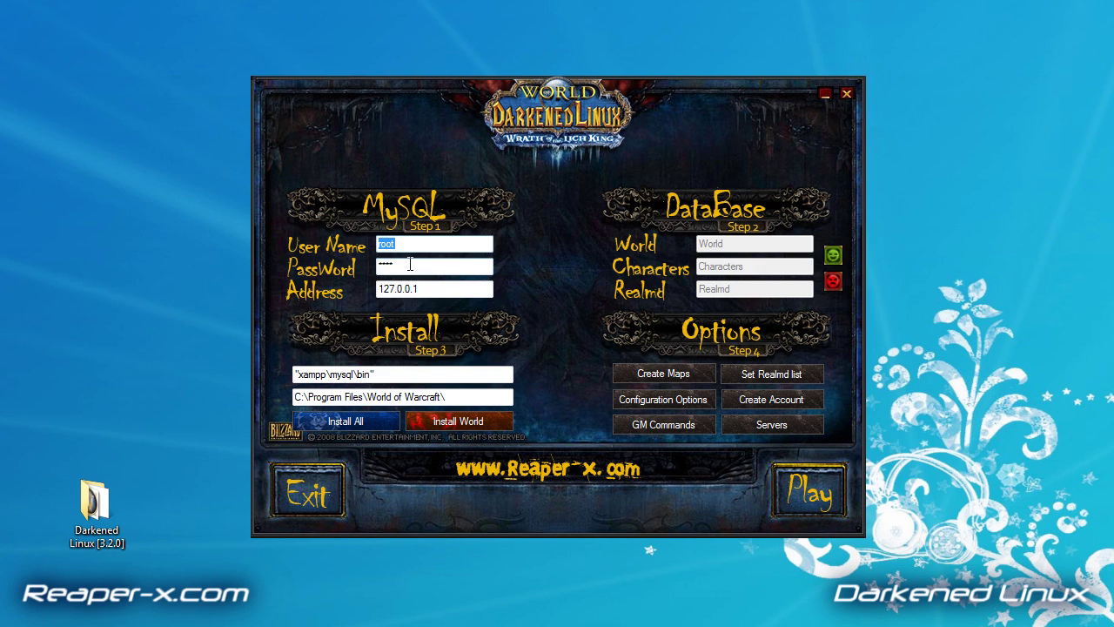
left_click(463, 242)
left_click(402, 374)
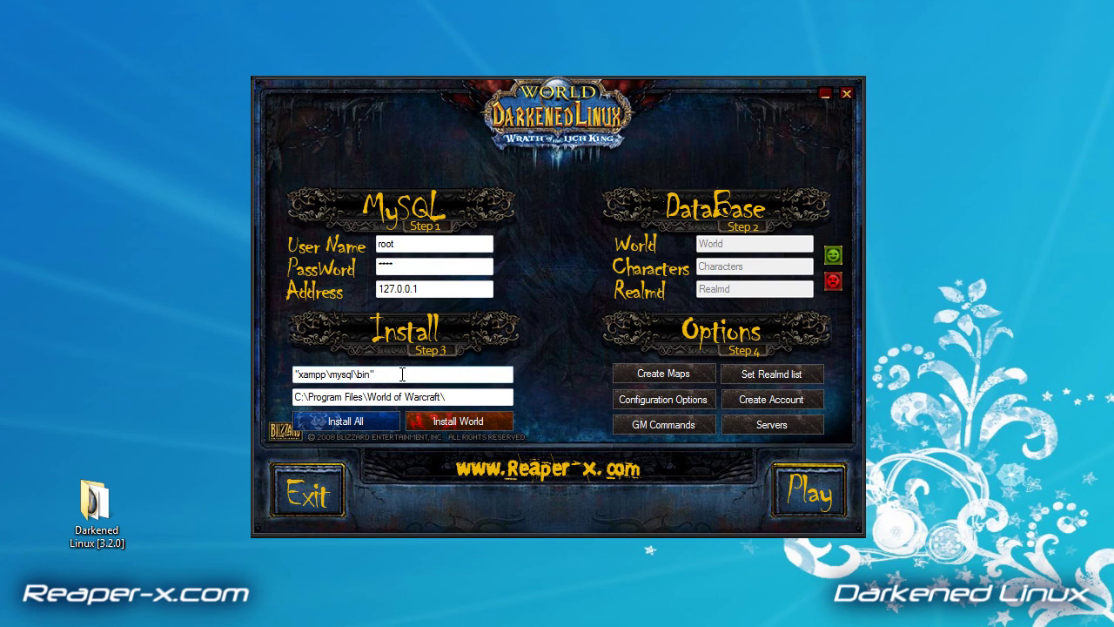
left_click(454, 397)
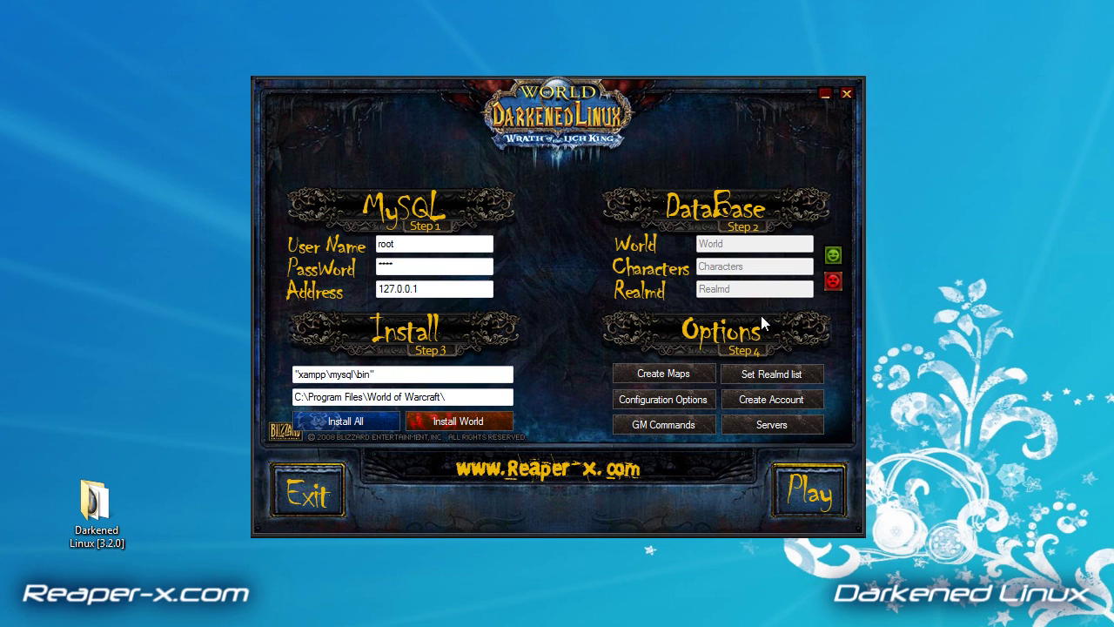
left_click(833, 255)
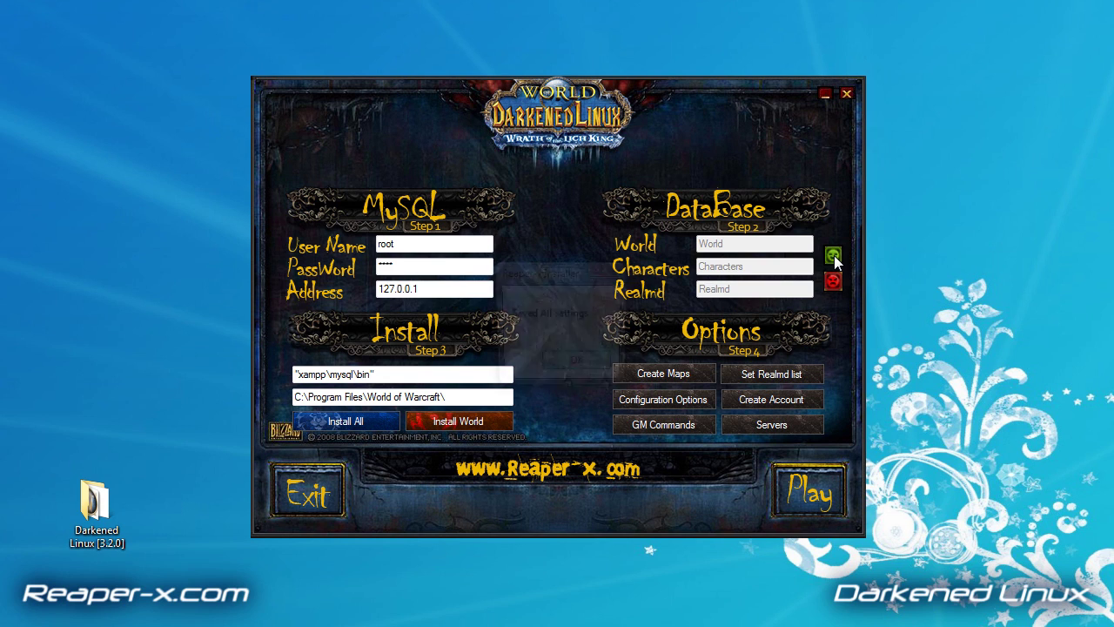
left_click(576, 367)
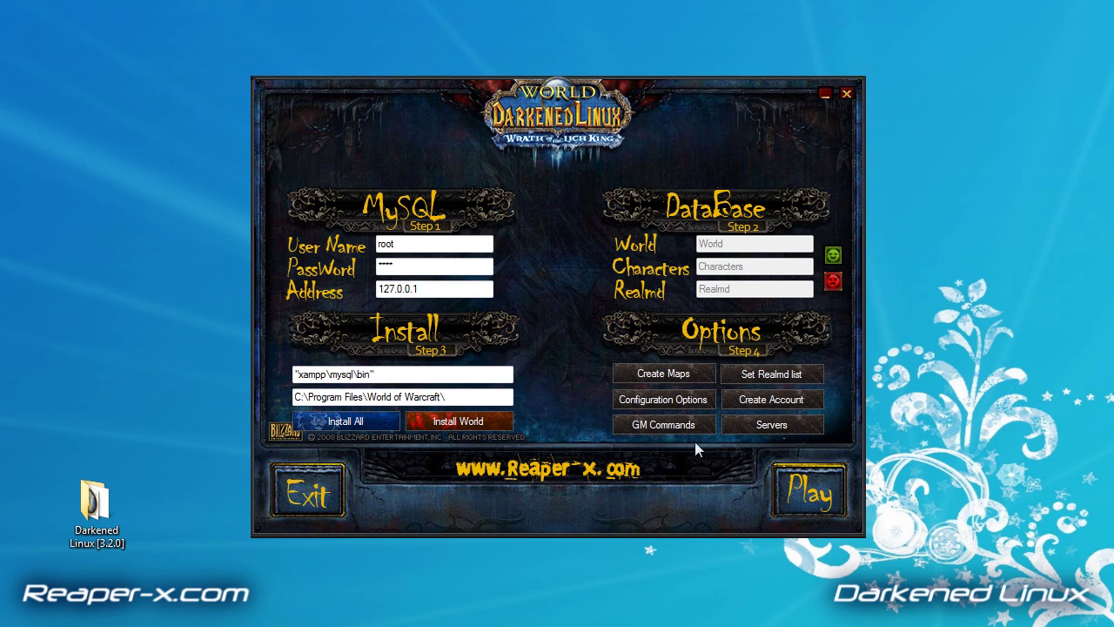
- Start the MySQL server, refresh until its status reads On, and return to the main screen
left_click(772, 425)
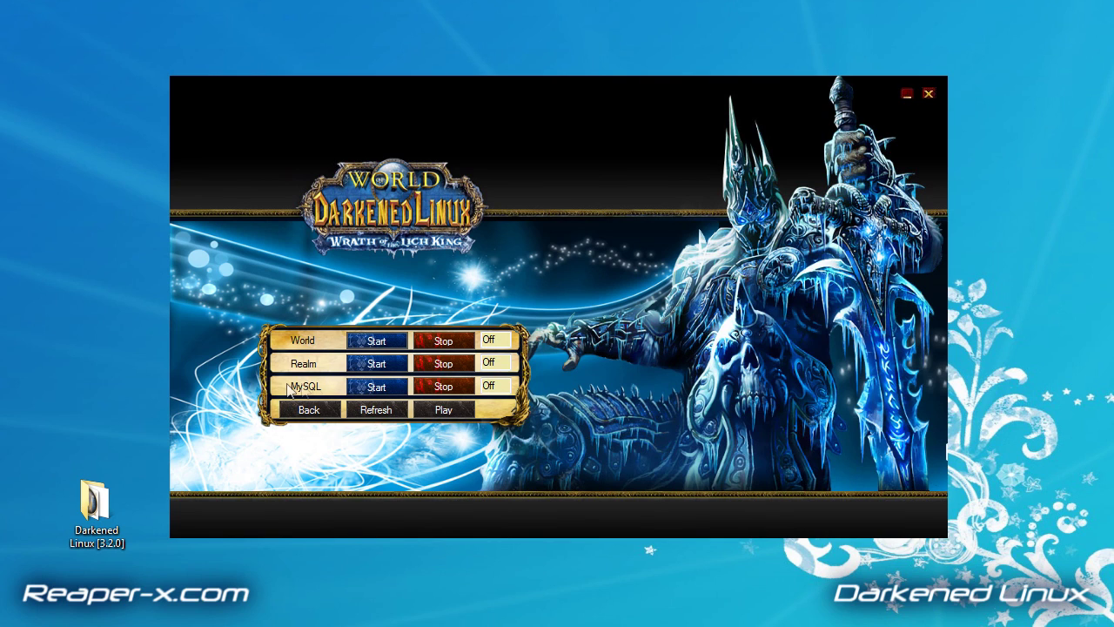
double_click(502, 386)
left_click(377, 388)
left_click(398, 412)
left_click(592, 365)
left_click(308, 409)
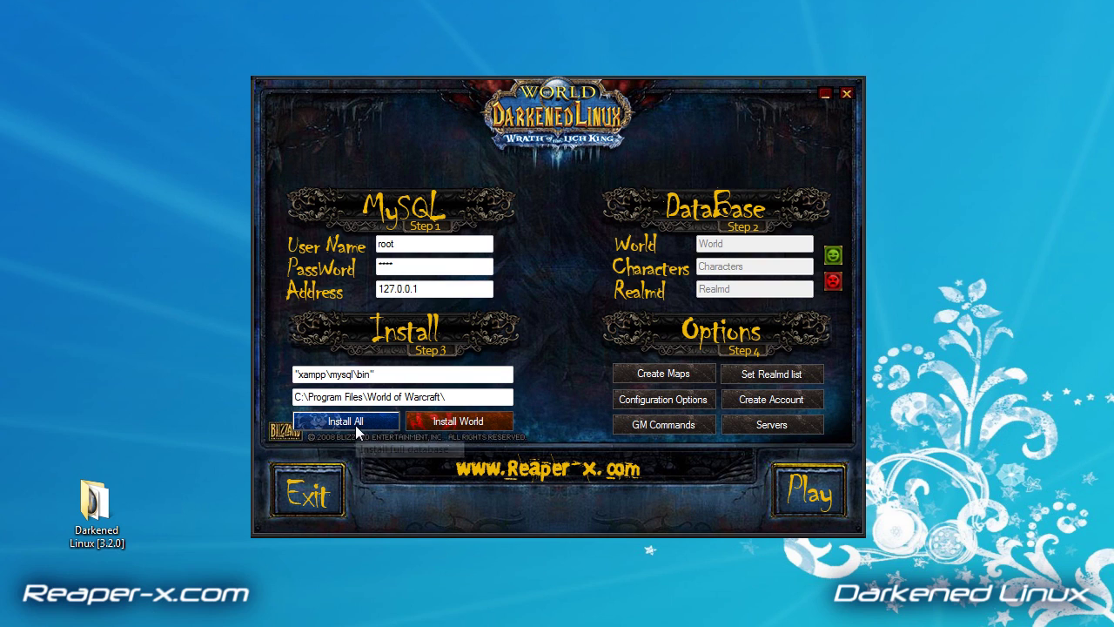
- Run Install All, accept the warning, and let the database install finish in its console
left_click(467, 426)
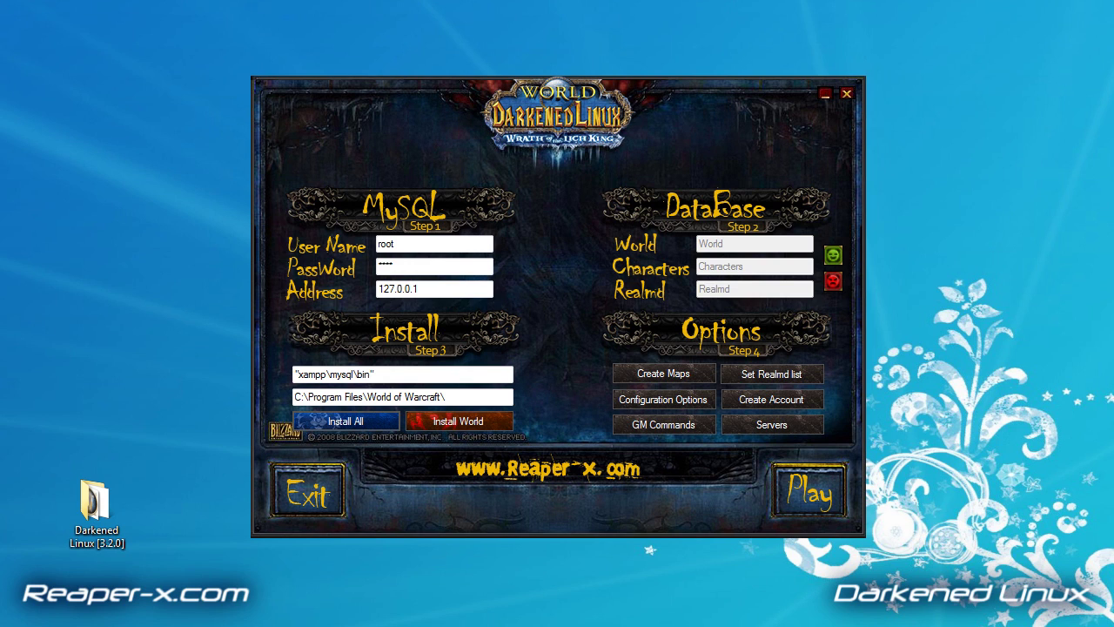
left_click(320, 419)
left_click(709, 373)
left_click_drag(491, 83, 662, 129)
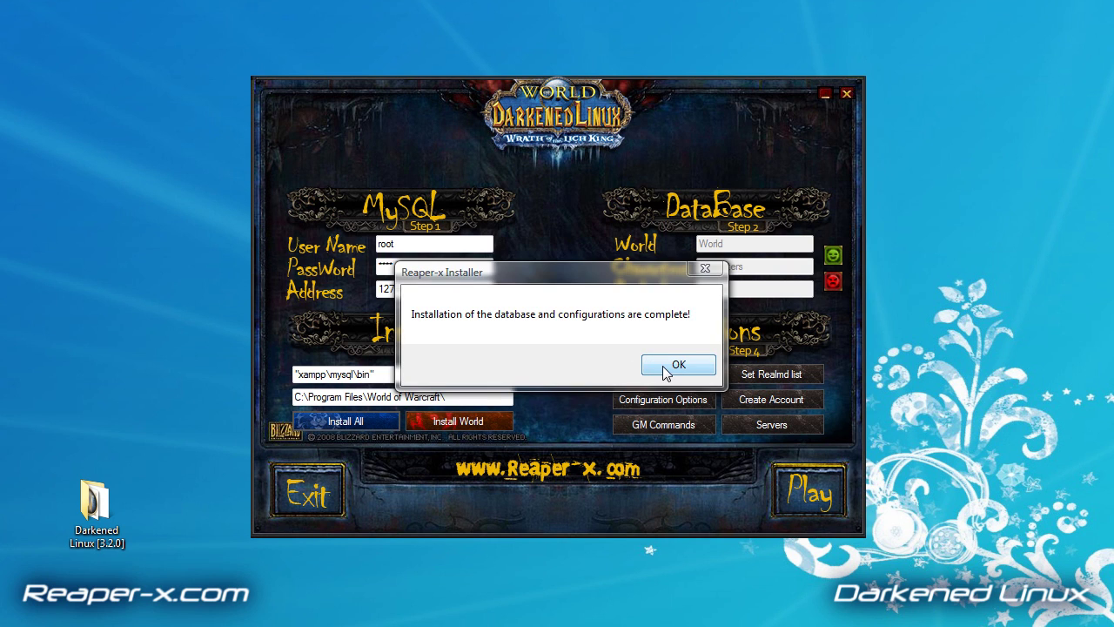
left_click(688, 367)
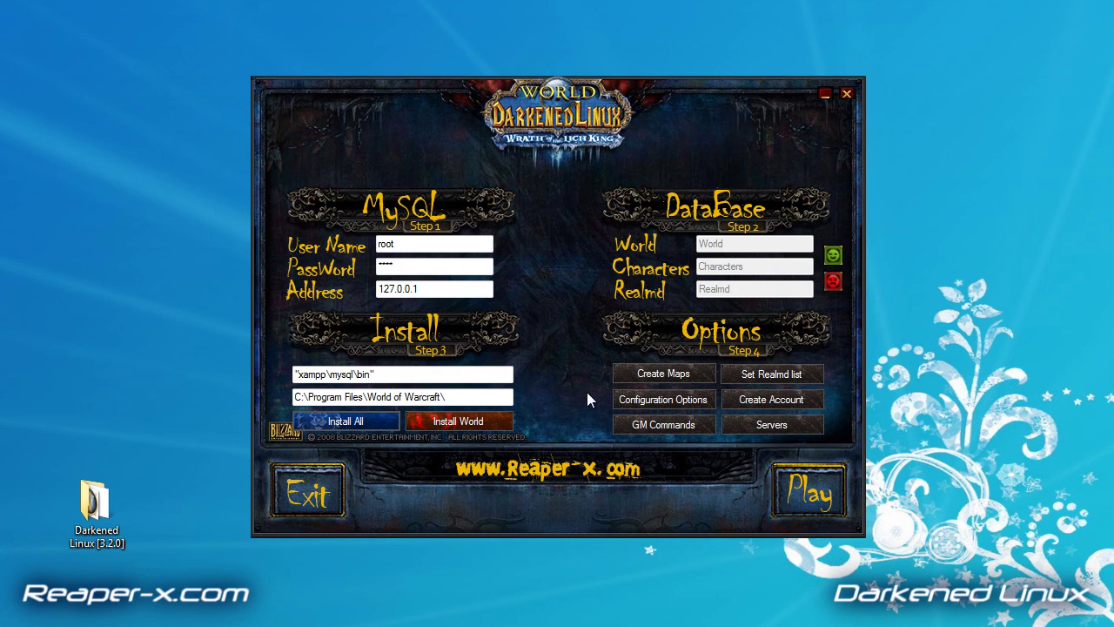
- Extract maps and dbc from the World of Warcraft folder with ad.exe until status reads Finished
left_click(631, 375)
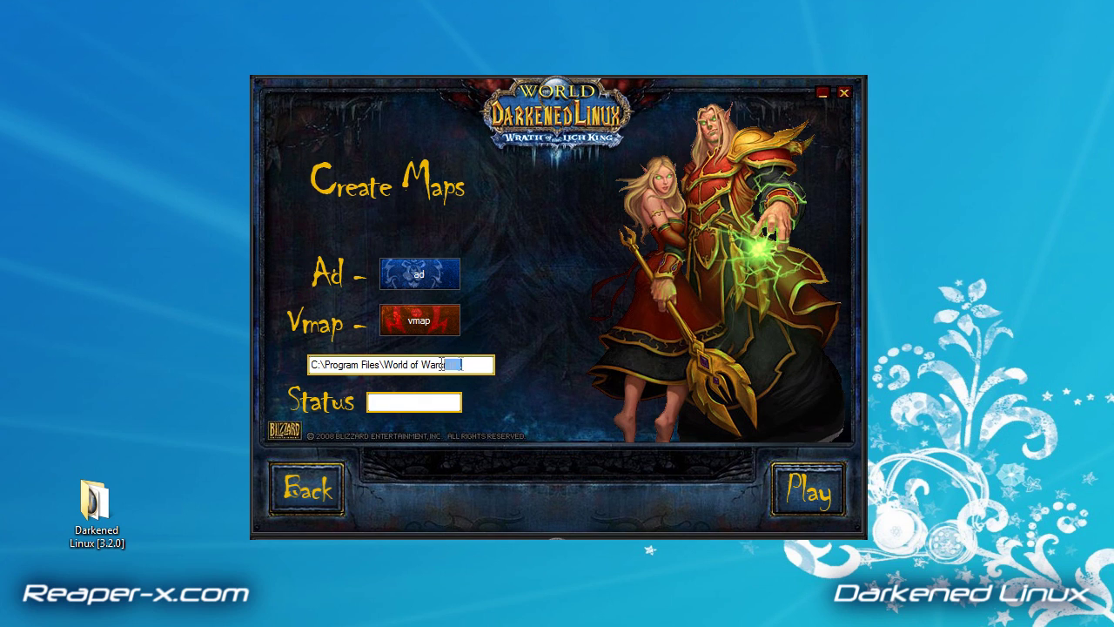
left_click_drag(479, 364, 289, 366)
left_click(479, 364)
left_click(434, 281)
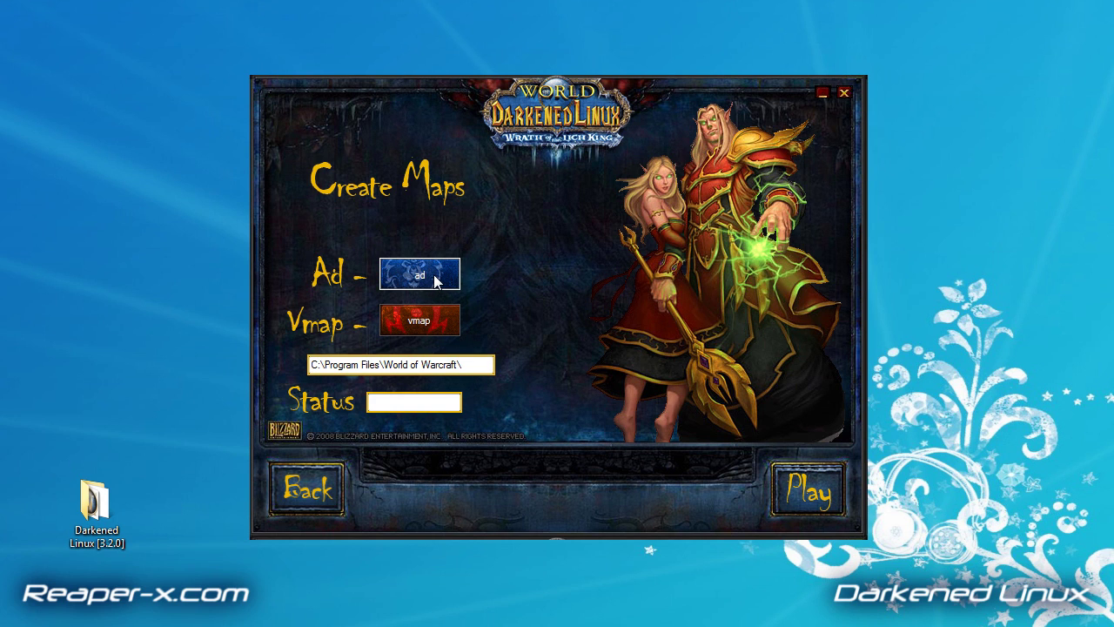
left_click(736, 372)
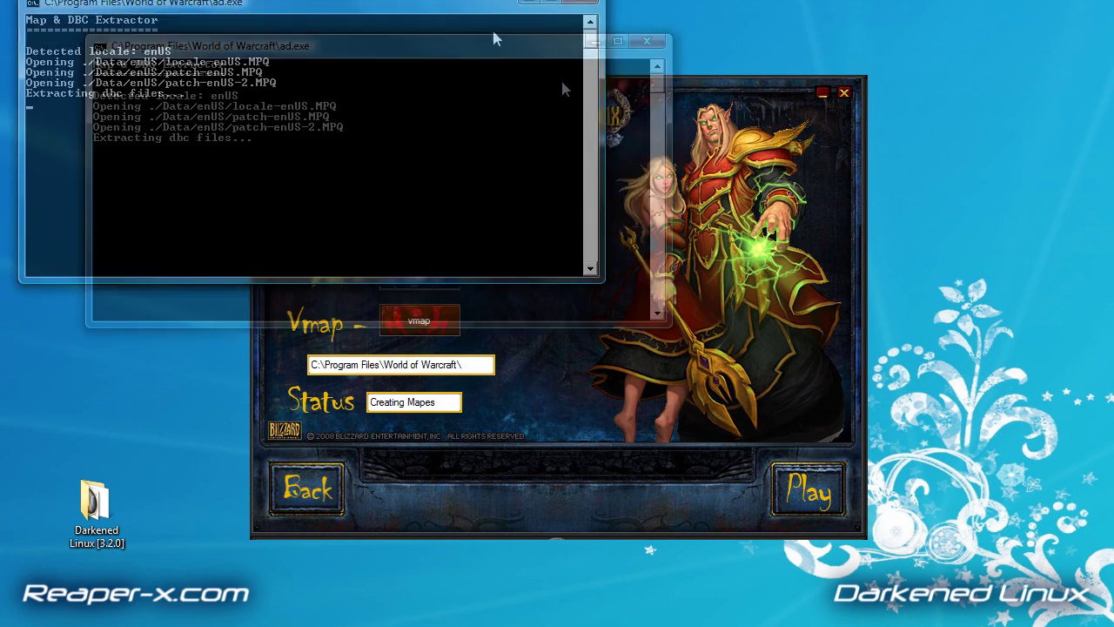
left_click_drag(560, 77, 706, 202)
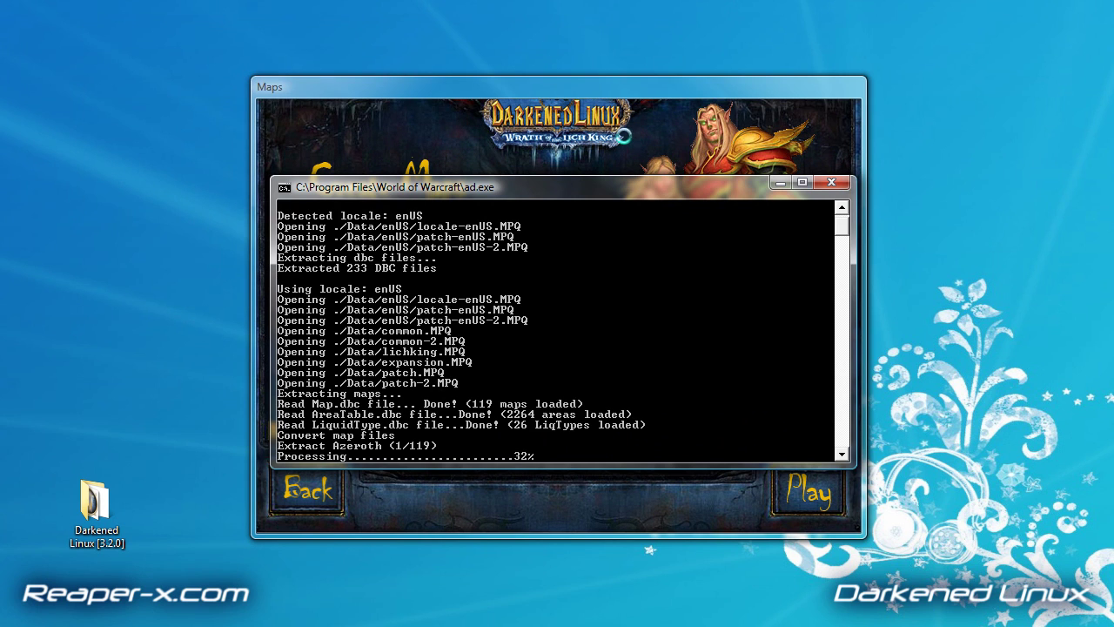
key("alt+Tab")
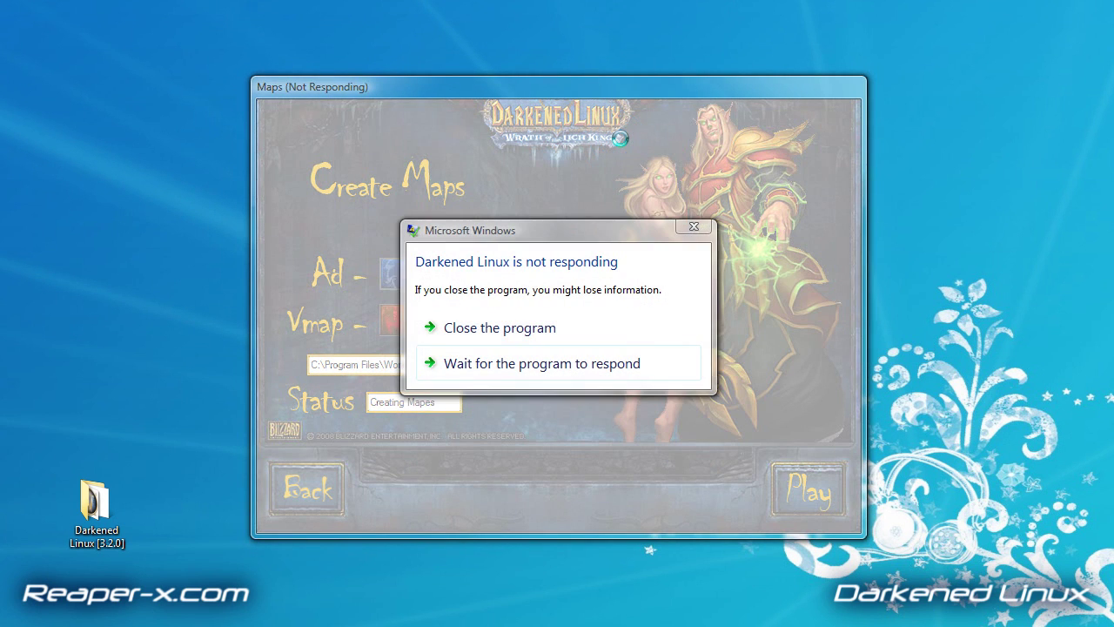
left_click(694, 230)
key("alt+Tab")
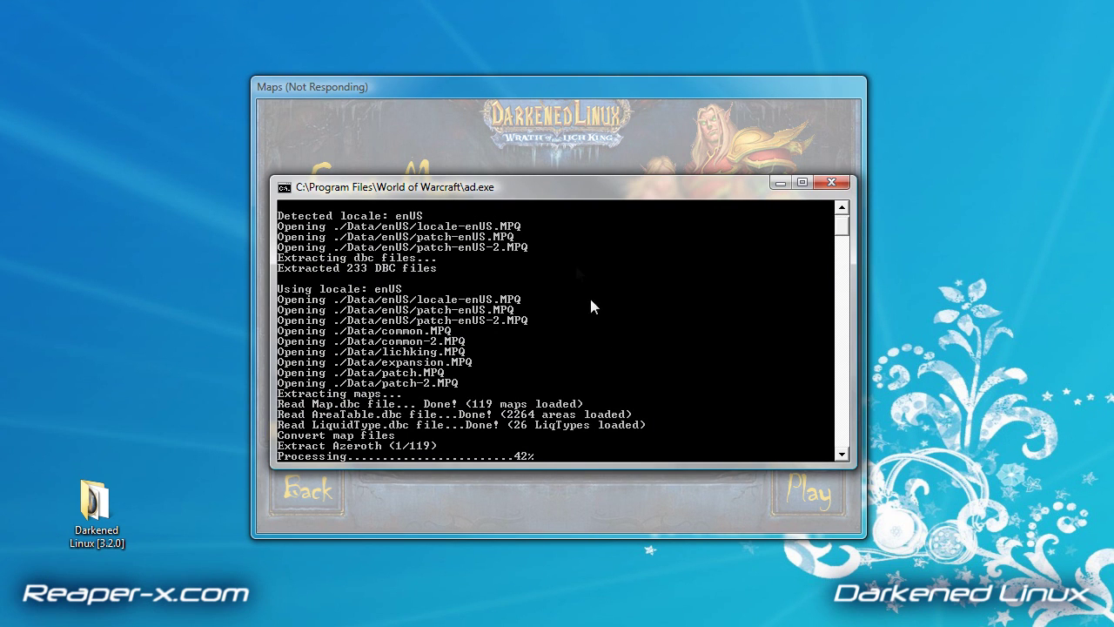
left_click_drag(547, 191, 546, 181)
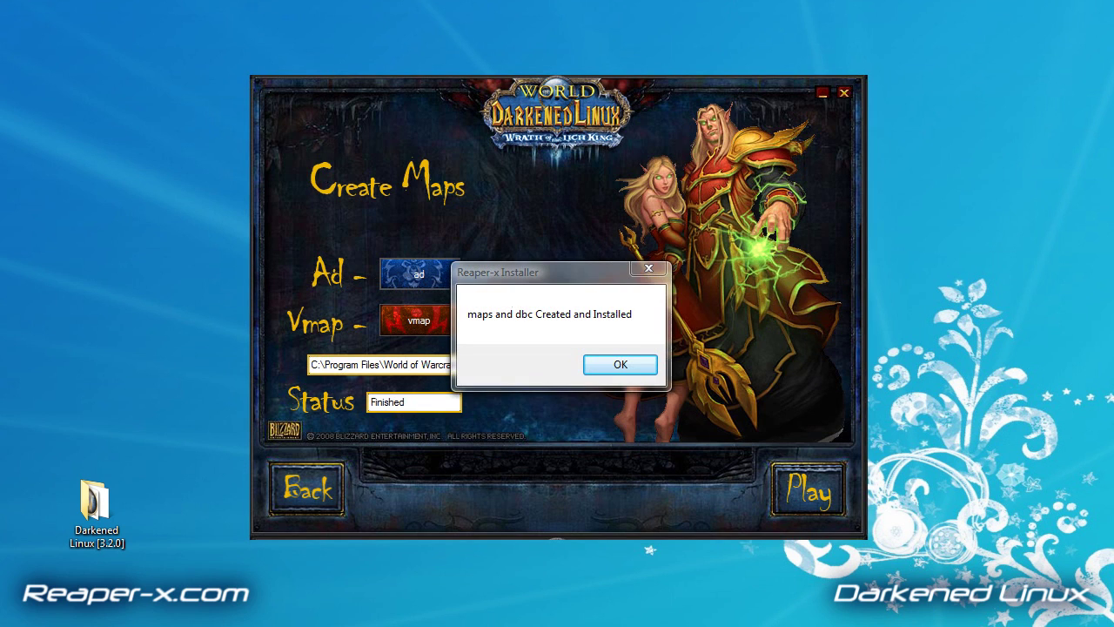
left_click(621, 365)
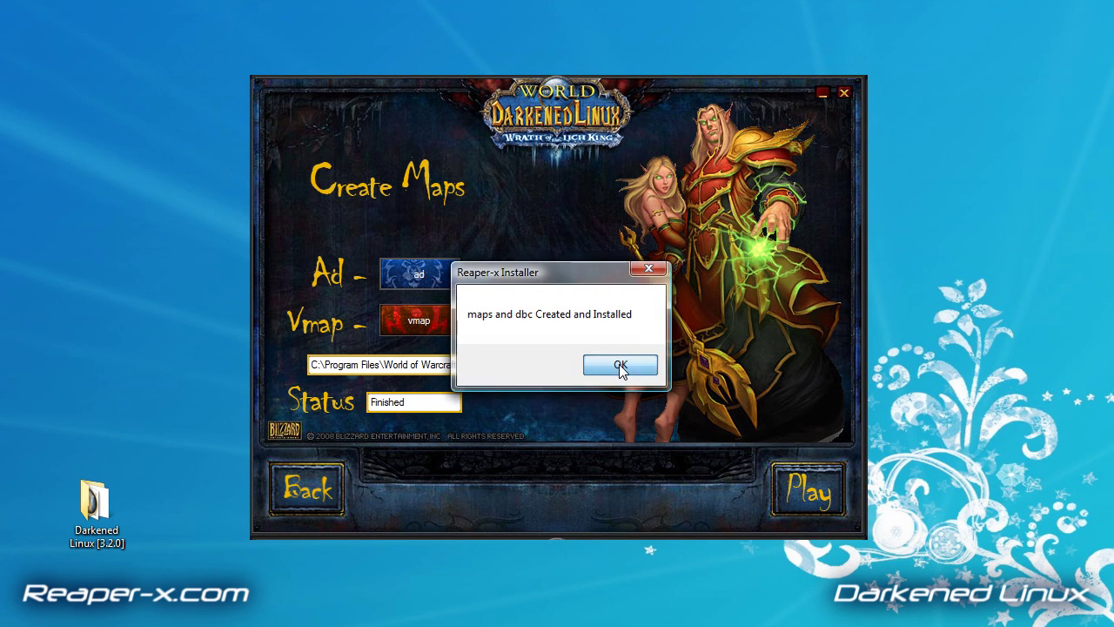
- Run the vmap extraction, acknowledge that it did not finish, and return to the main menu
left_click(427, 327)
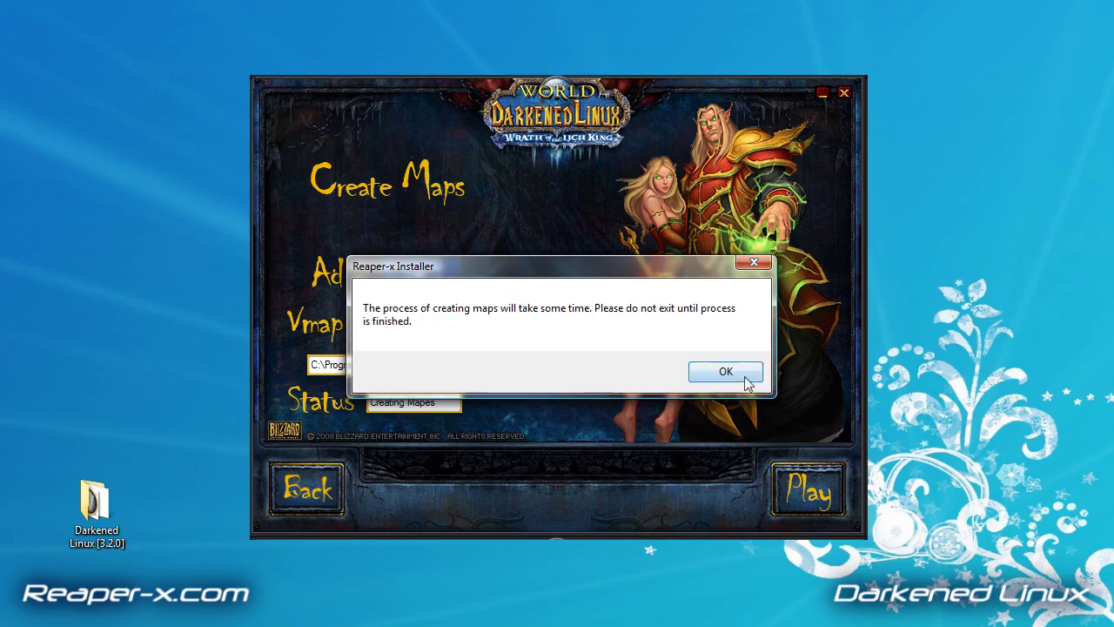
left_click(726, 372)
left_click_drag(304, 8, 572, 193)
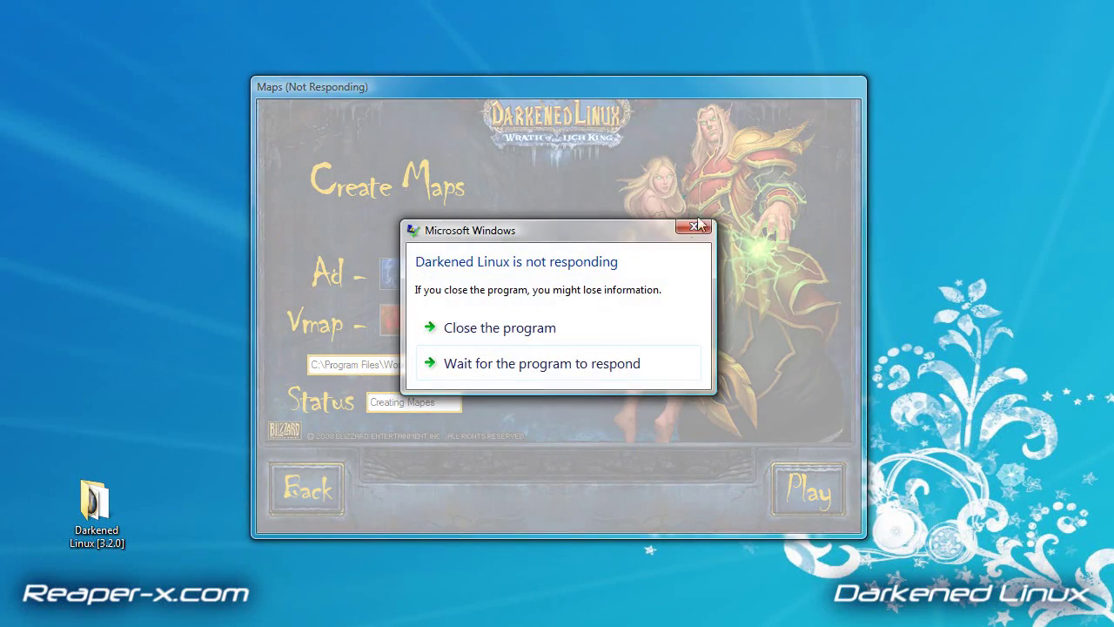
left_click(694, 228)
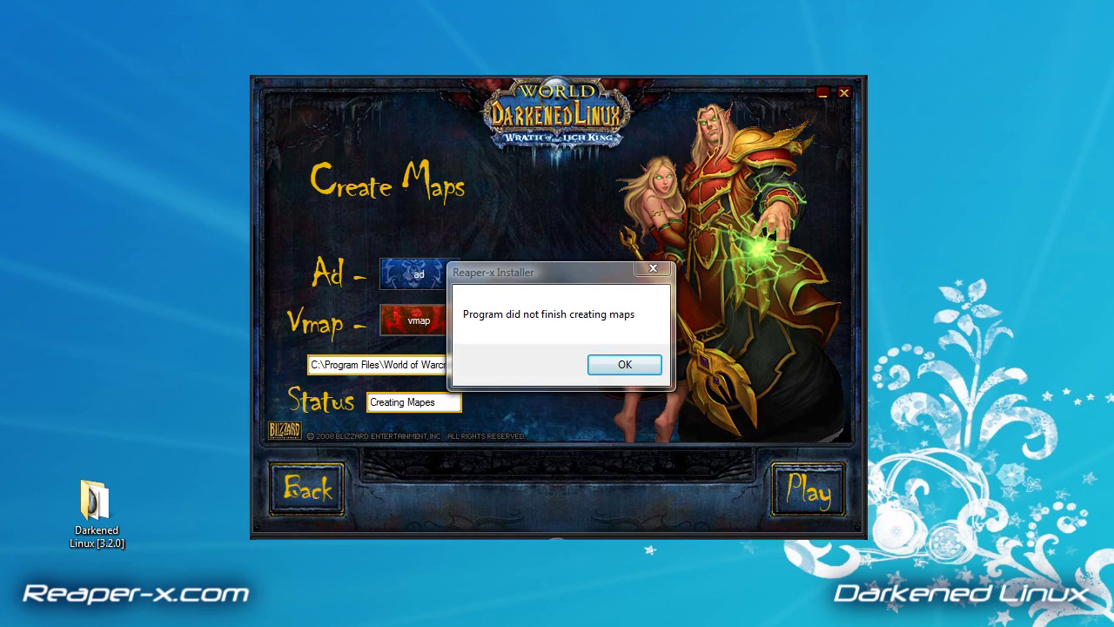
left_click(640, 364)
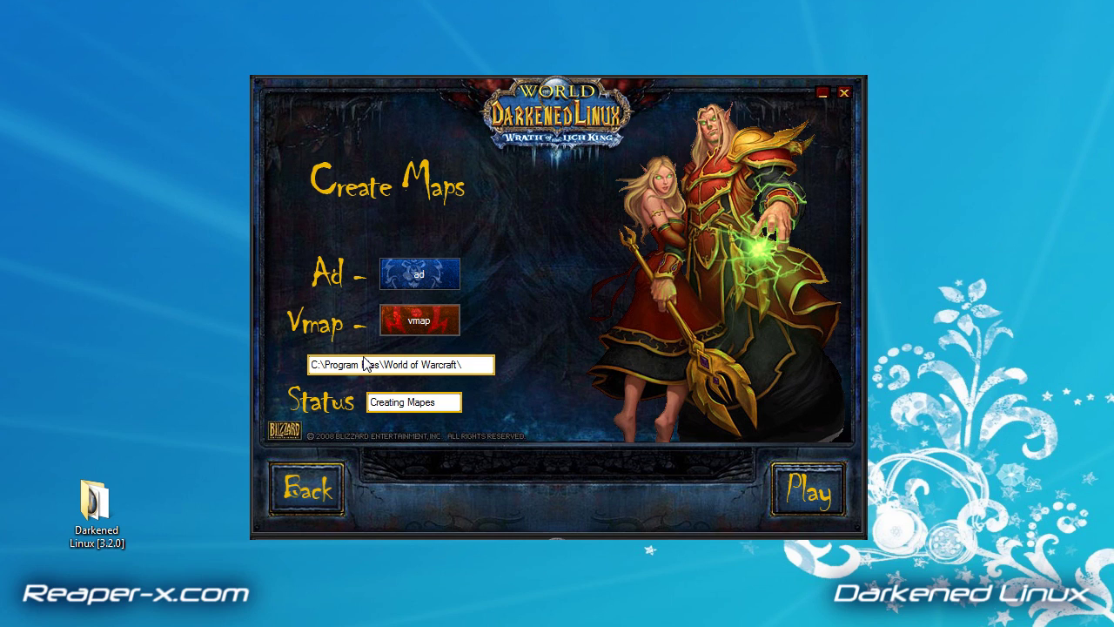
left_click(315, 493)
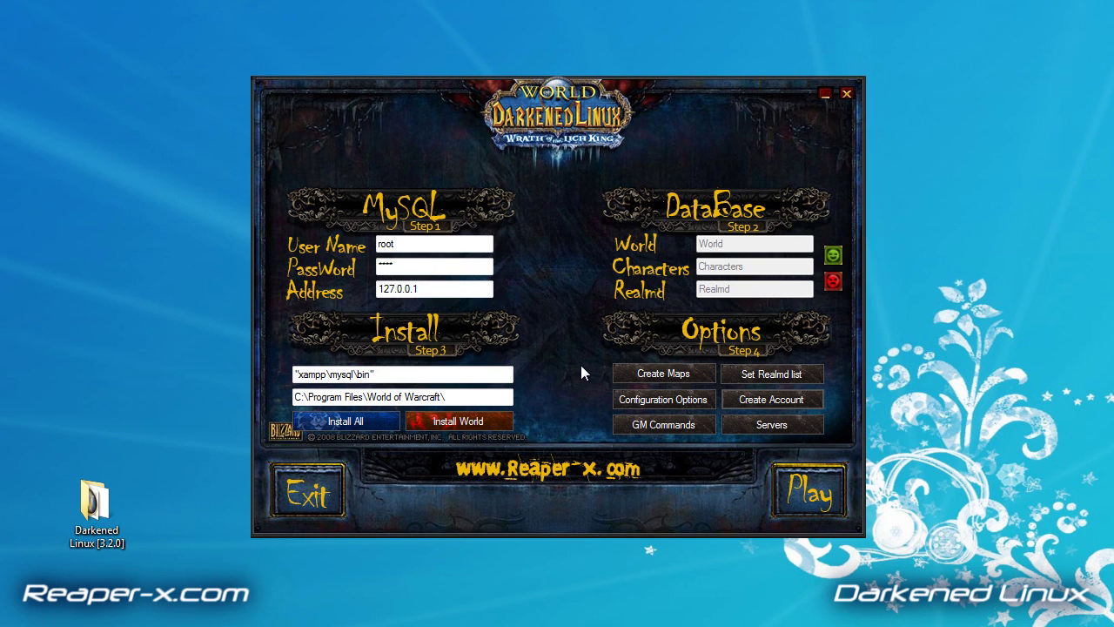
- Set the realmlist to 127.0.0.1 and bring up the Create Account form
left_click(745, 373)
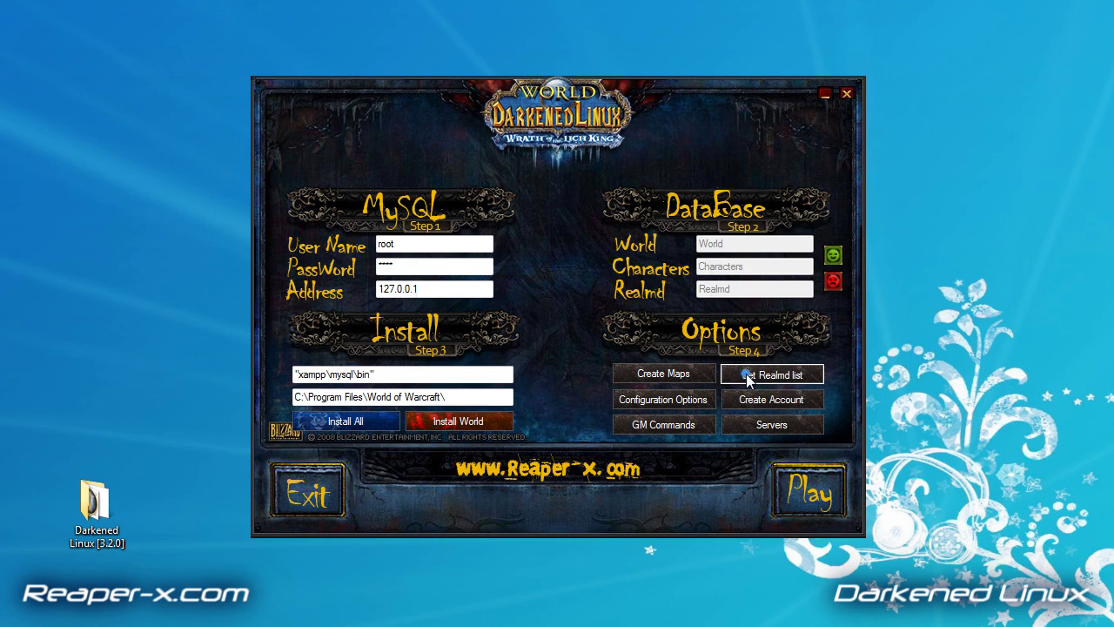
left_click(647, 369)
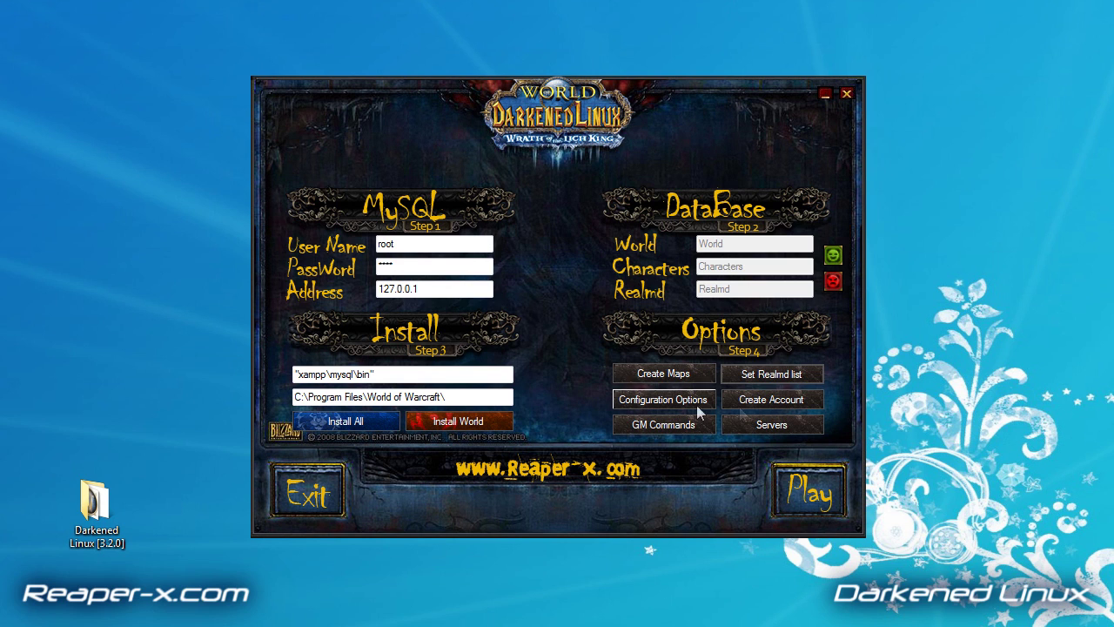
left_click(789, 403)
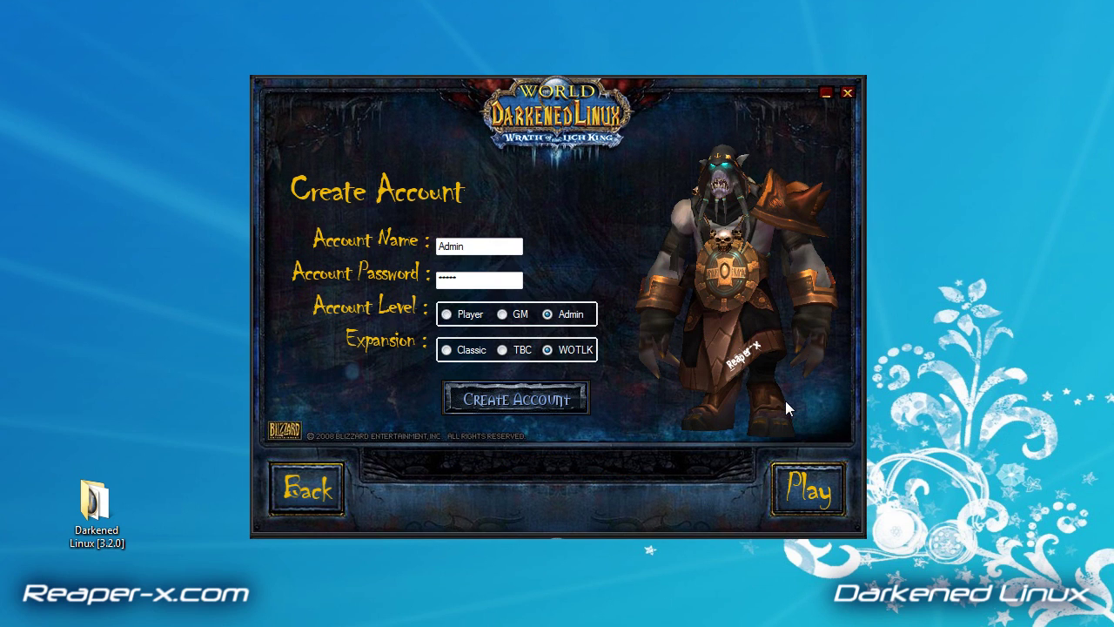
- Keep the account name and paste in a new account password
left_click_drag(491, 246, 440, 246)
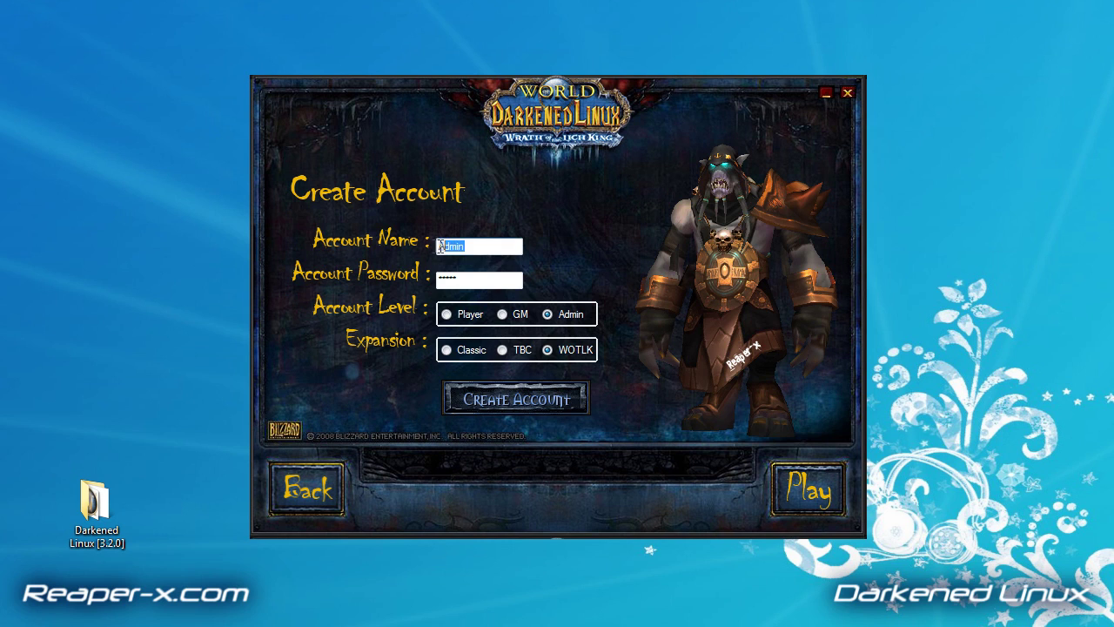
left_click(489, 247)
left_click(484, 279)
left_click_drag(491, 278, 419, 277)
left_click(483, 280)
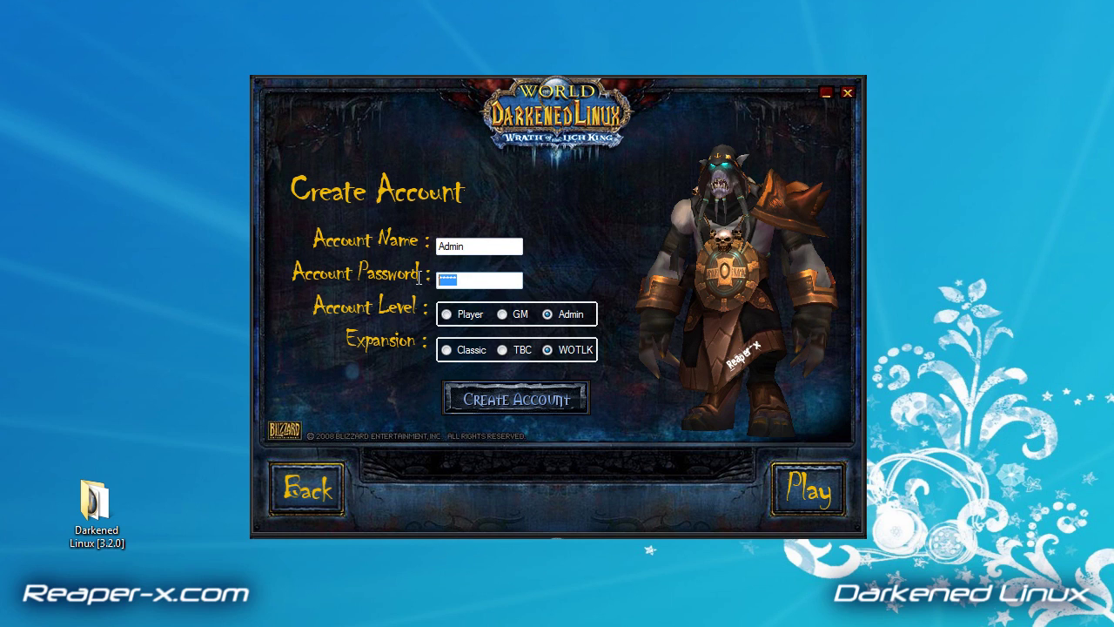
key("ctrl+v")
- Create the account with Admin level and WOTLK expansion, then return to the main menu
left_click(502, 315)
left_click(546, 315)
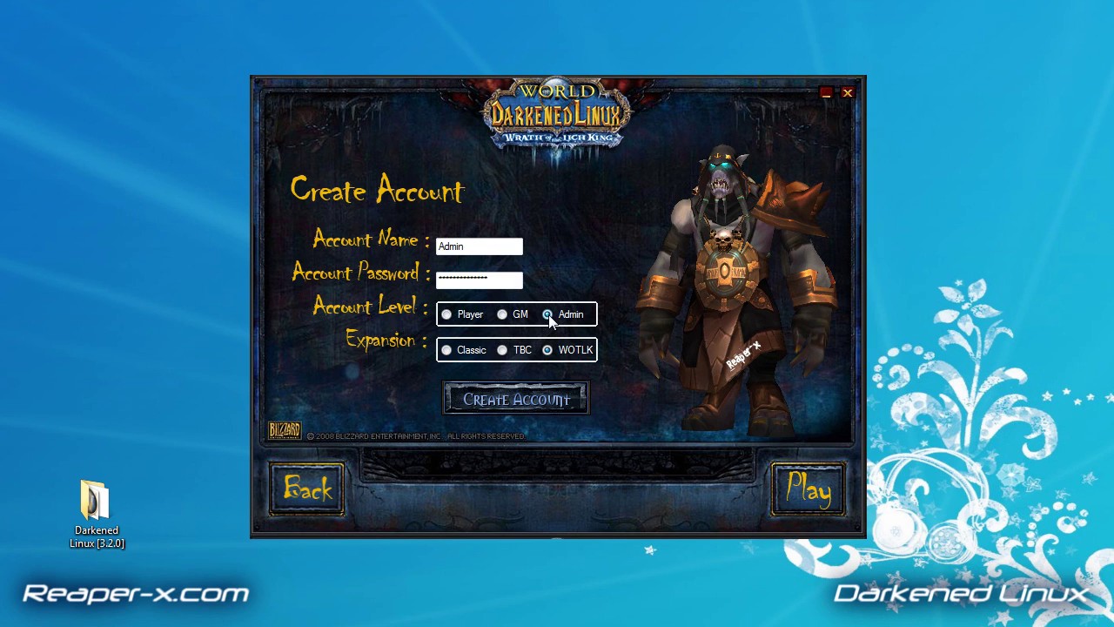
left_click(447, 350)
left_click(502, 349)
left_click(548, 350)
left_click(495, 400)
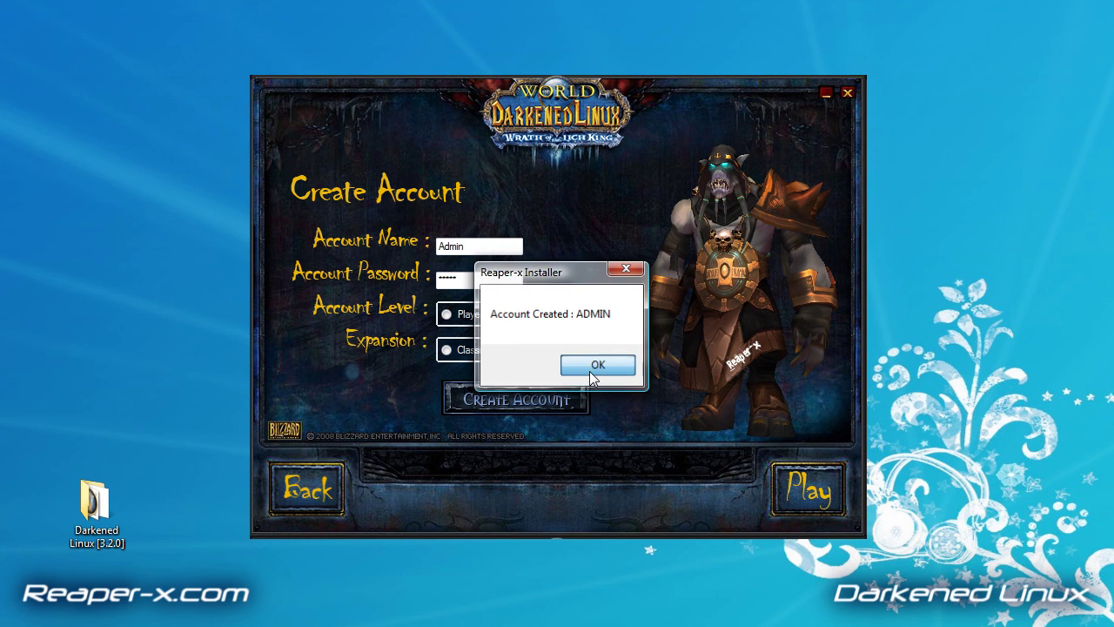
left_click(590, 370)
left_click(331, 481)
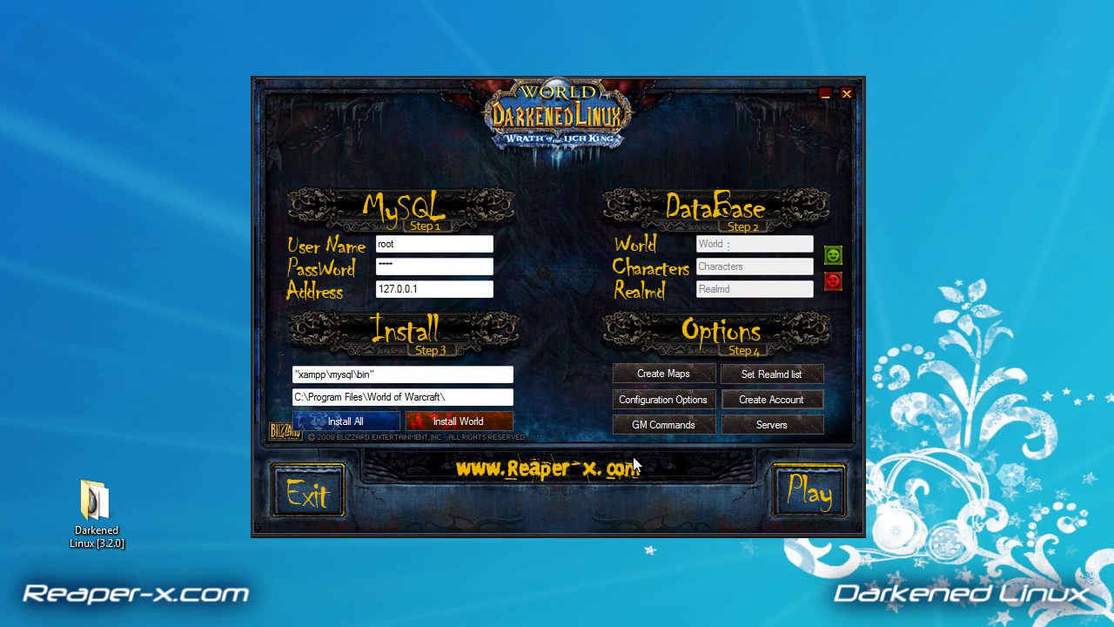
- In the server configuration options, set Starting Level to 80 and Epic Drop Rate to 100
left_click(676, 400)
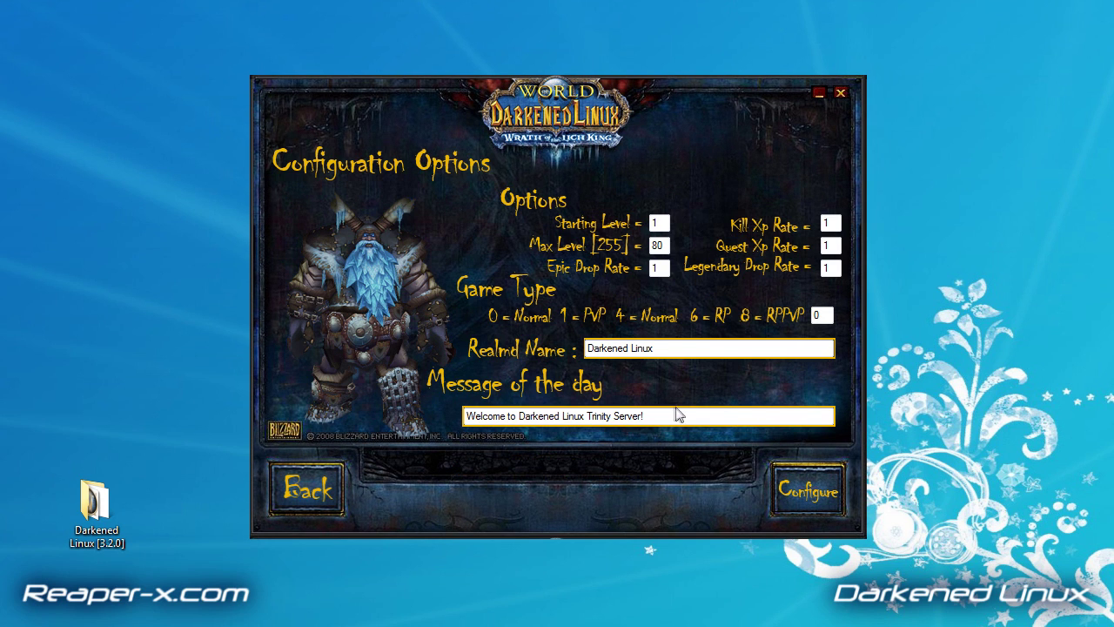
double_click(660, 223)
type("80")
double_click(665, 245)
double_click(659, 267)
type("100")
- Set the Legendary Drop Rate to 100 and Game Type to 1
left_click(833, 220)
double_click(832, 221)
double_click(831, 223)
left_click(825, 245)
double_click(825, 249)
double_click(827, 268)
double_click(825, 266)
type("100")
key("Tab")
double_click(818, 315)
type("1")
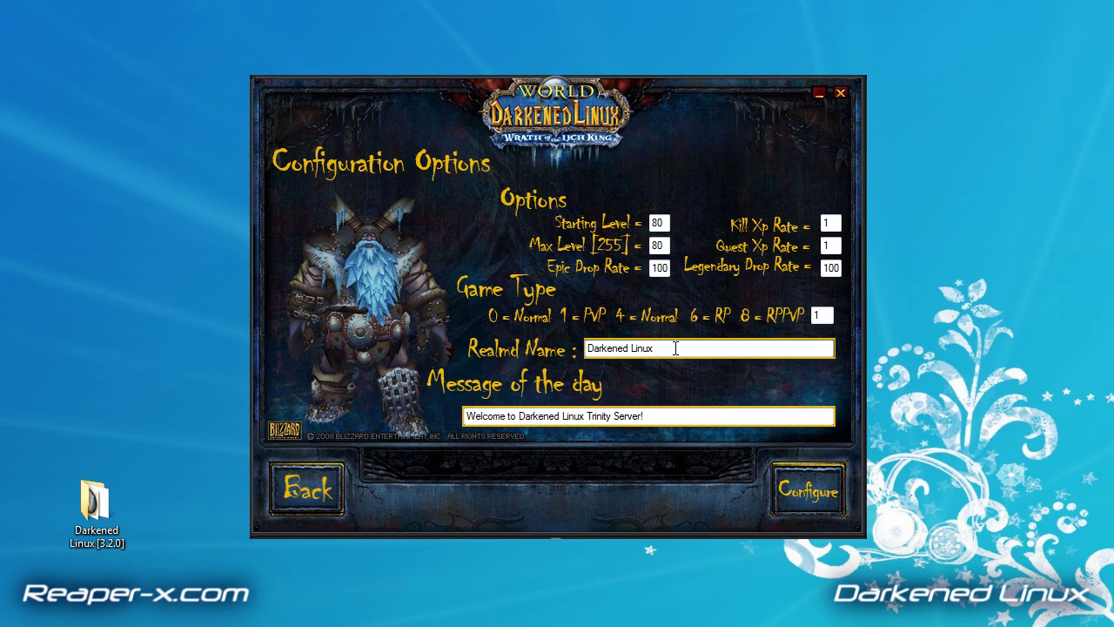
- Keep the realm name and message of the day, apply the configuration, and return to the main menu
left_click_drag(676, 349, 552, 351)
left_click_drag(648, 415, 444, 419)
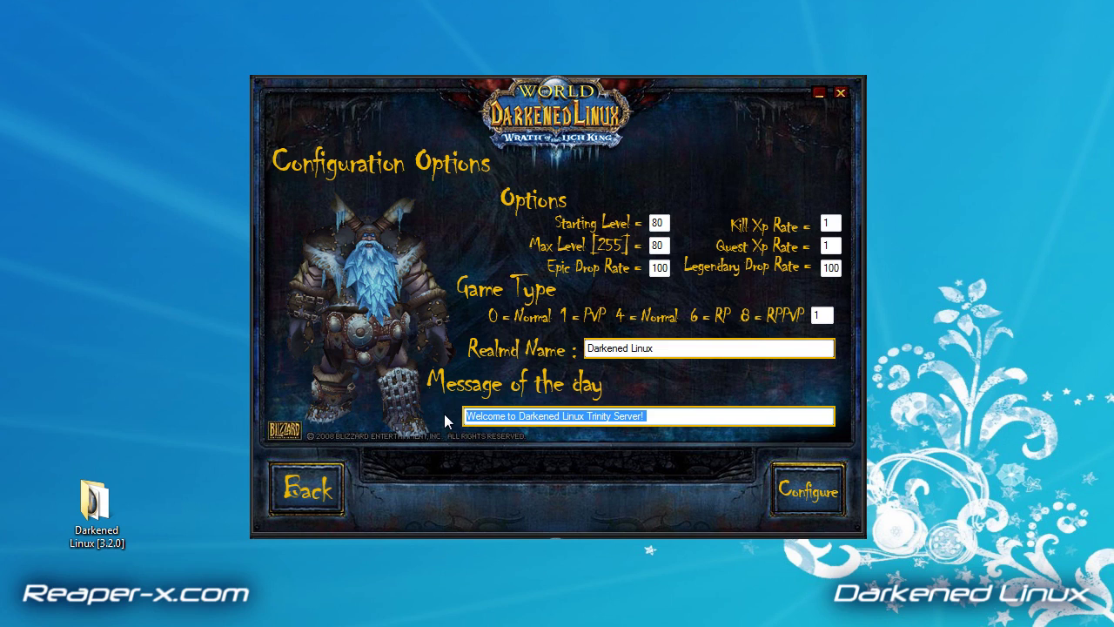
left_click(539, 417)
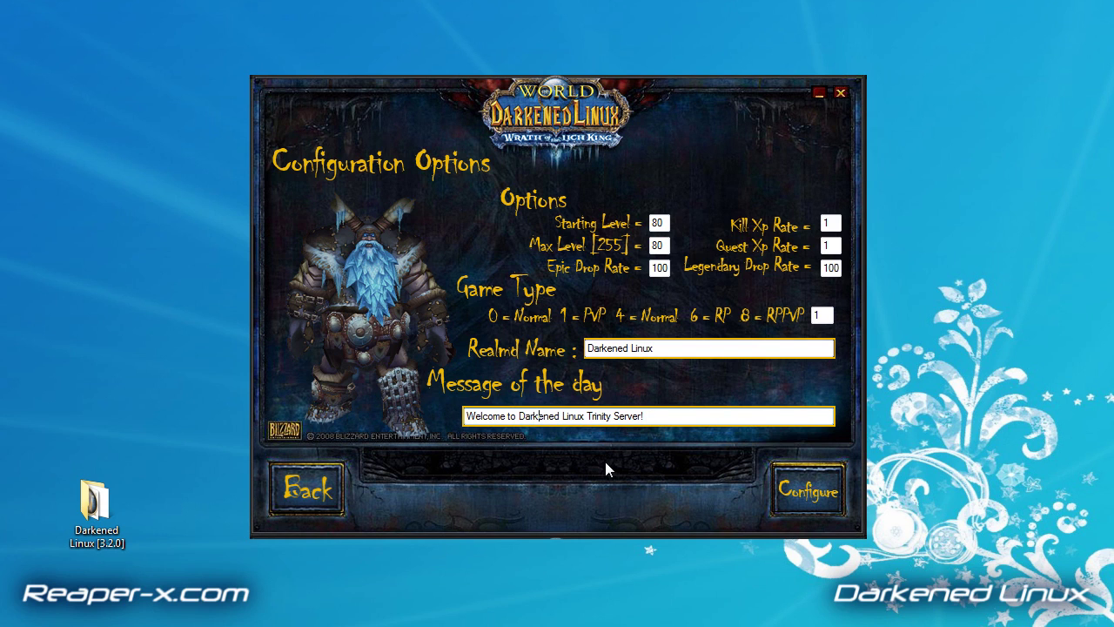
left_click(804, 491)
left_click(630, 371)
left_click(629, 369)
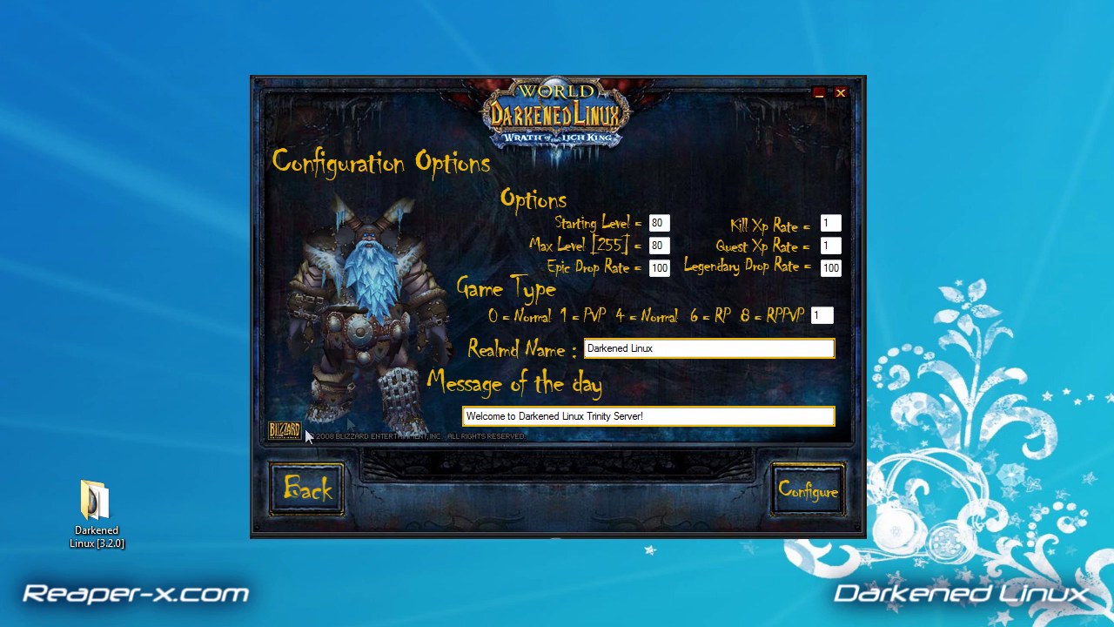
left_click(303, 481)
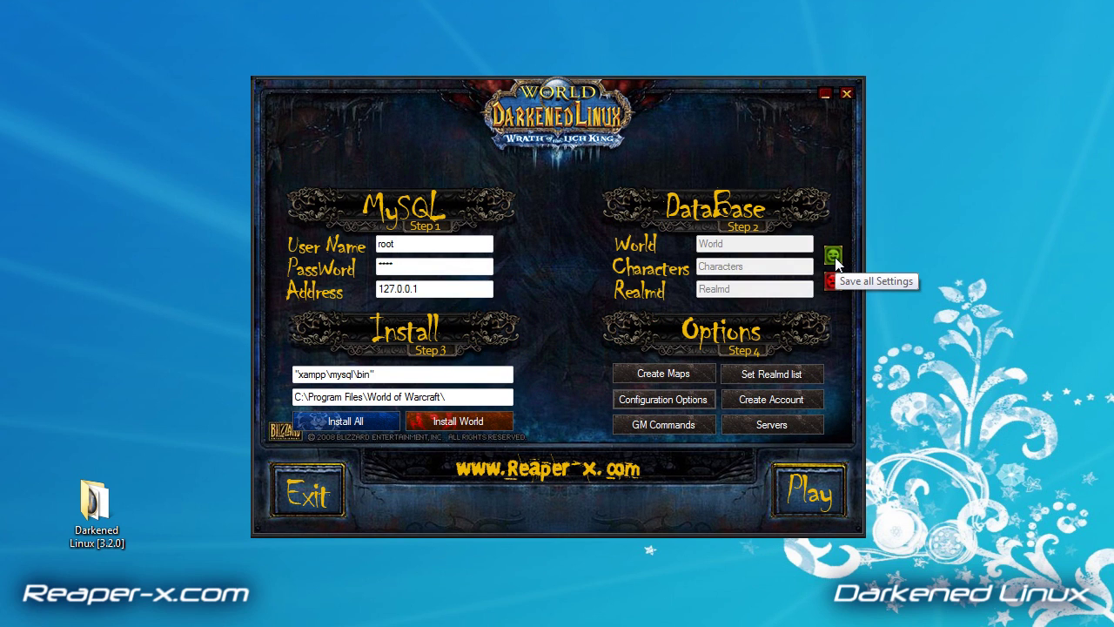
left_click(646, 426)
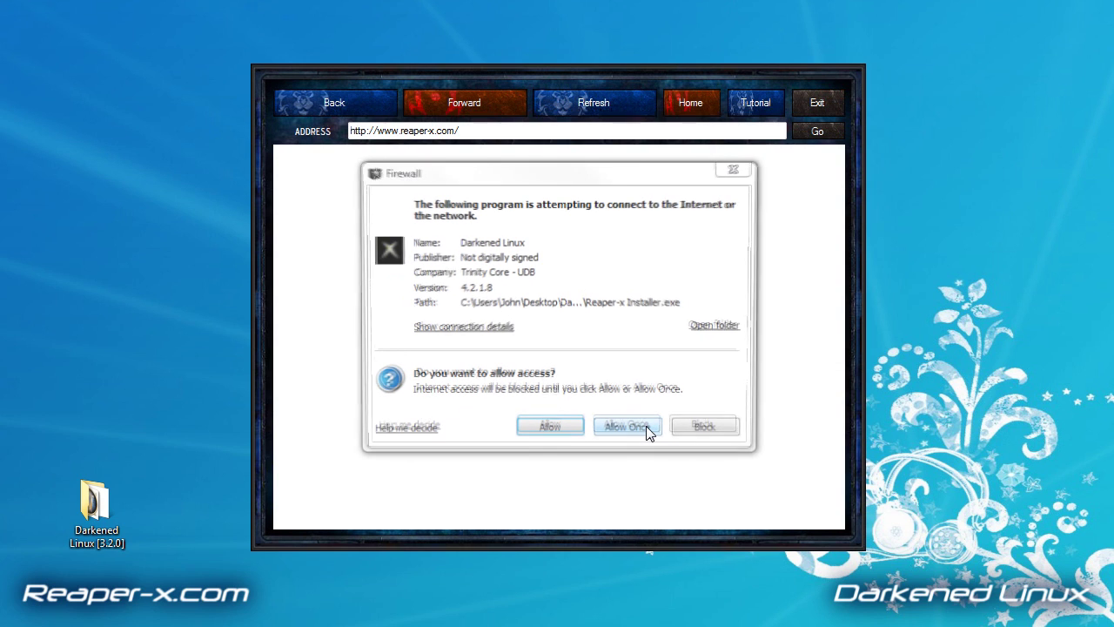
left_click(636, 428)
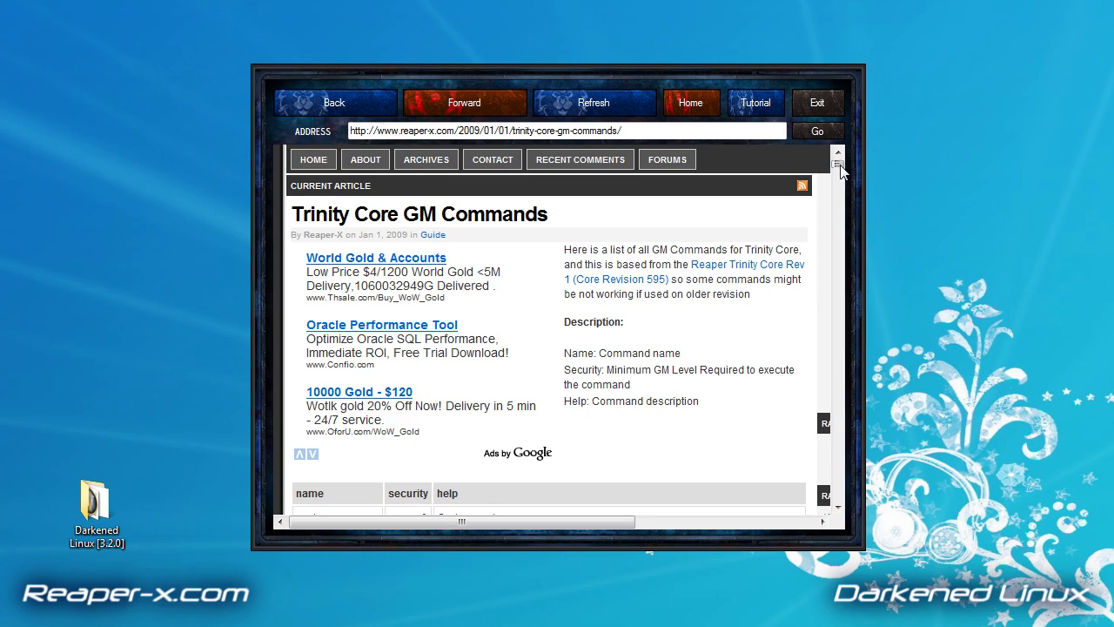
scroll(841, 173, "down", 1)
left_click_drag(841, 173, 683, 145)
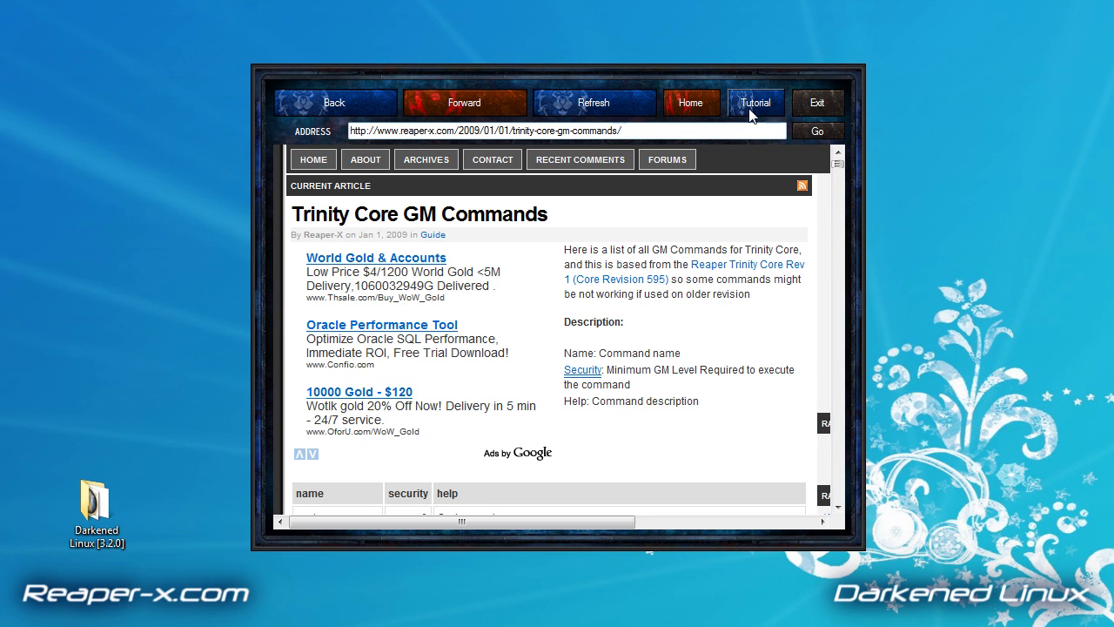
left_click(817, 102)
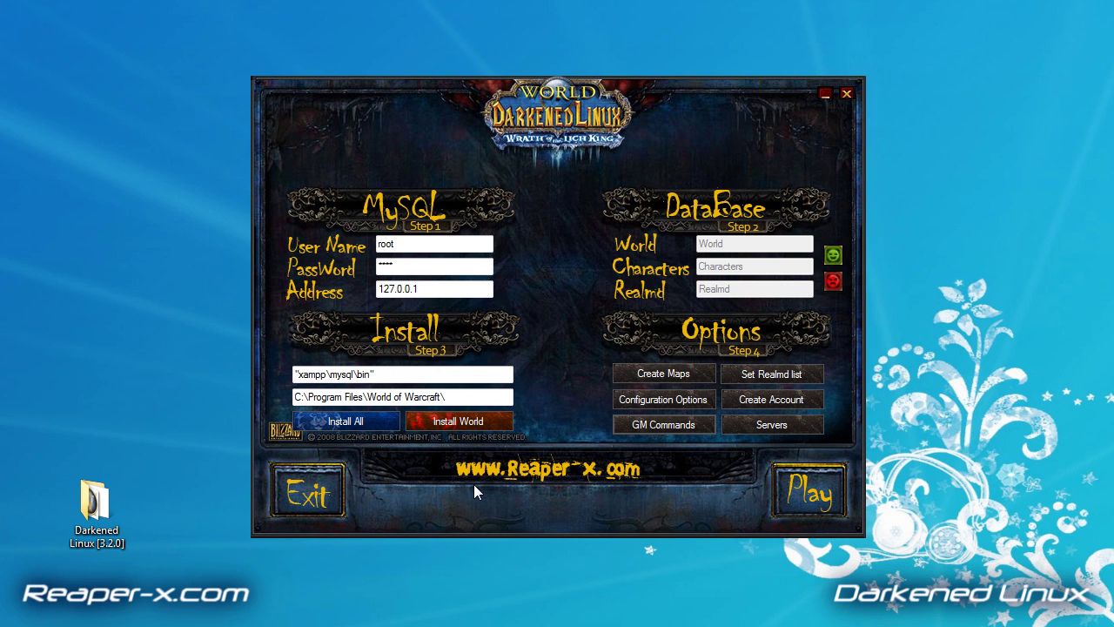
- Start the Realm server, allowing it through the firewall once, and minimize its console
left_click(754, 425)
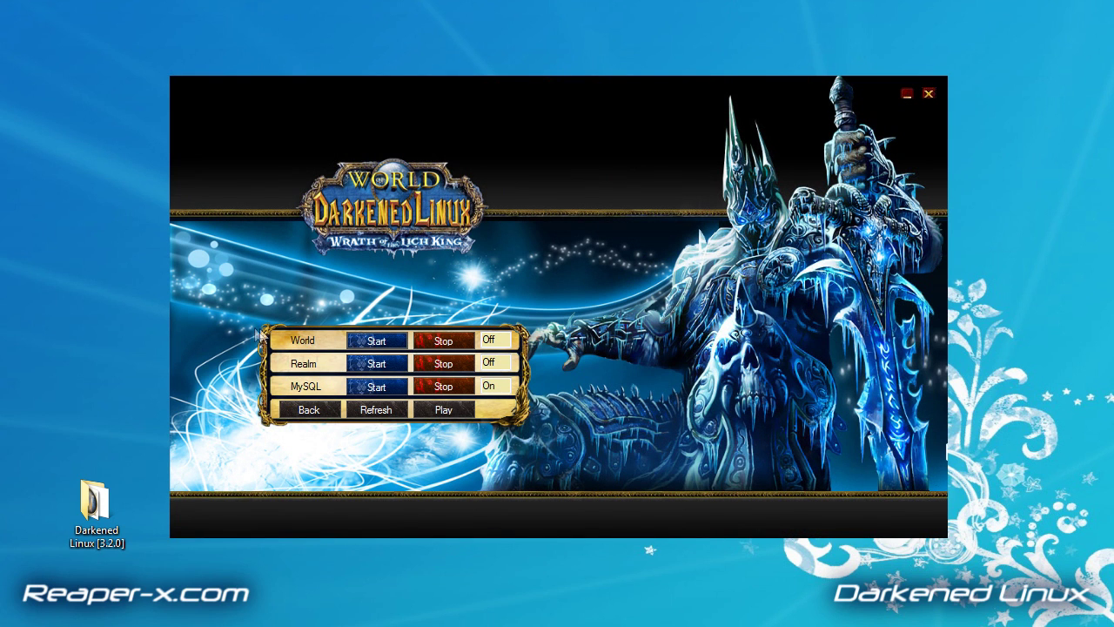
left_click(368, 367)
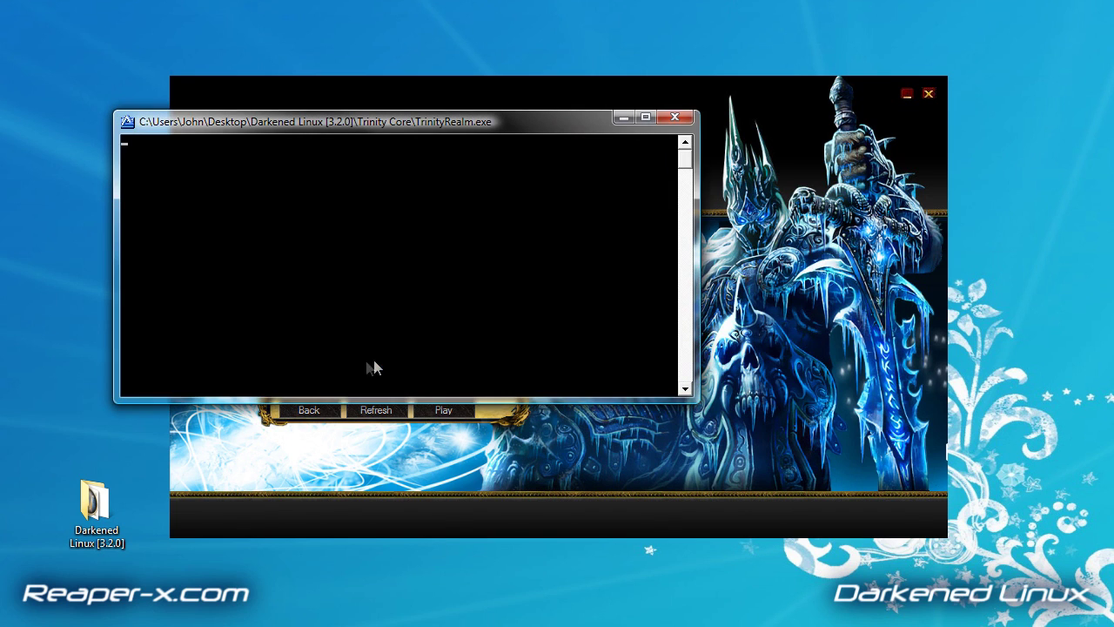
left_click(648, 433)
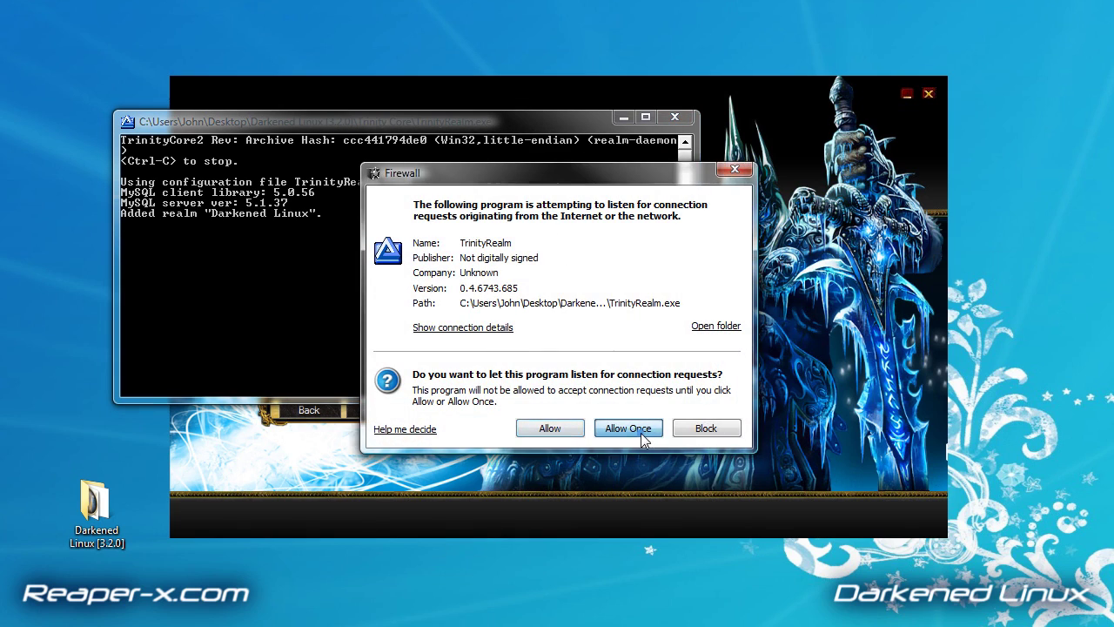
left_click_drag(436, 129, 508, 133)
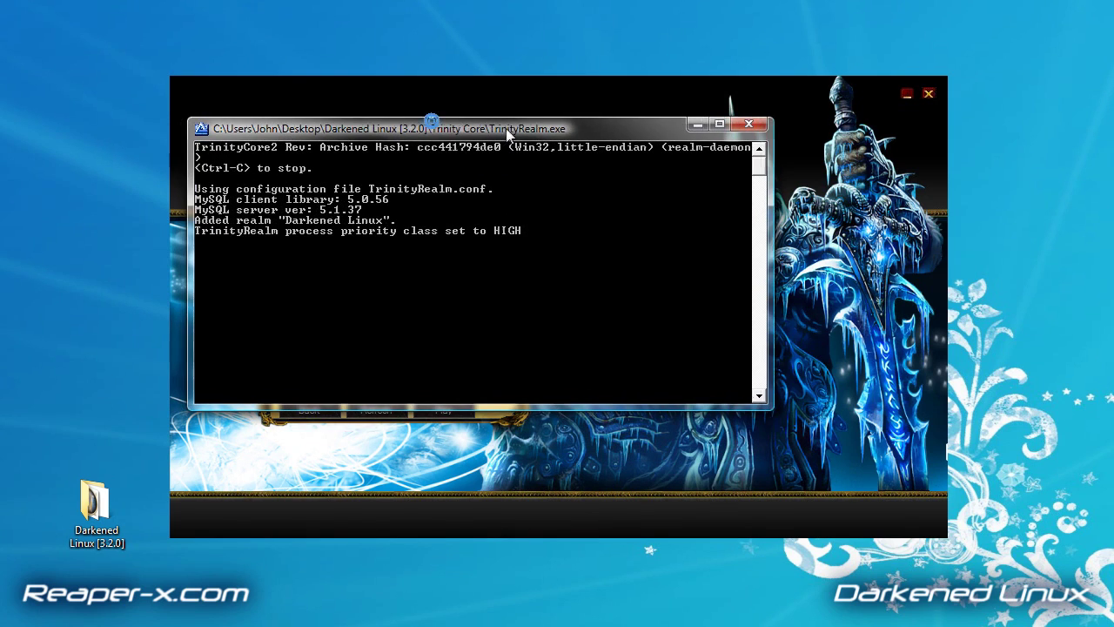
left_click(696, 124)
- Start the World server and minimize its console
double_click(489, 362)
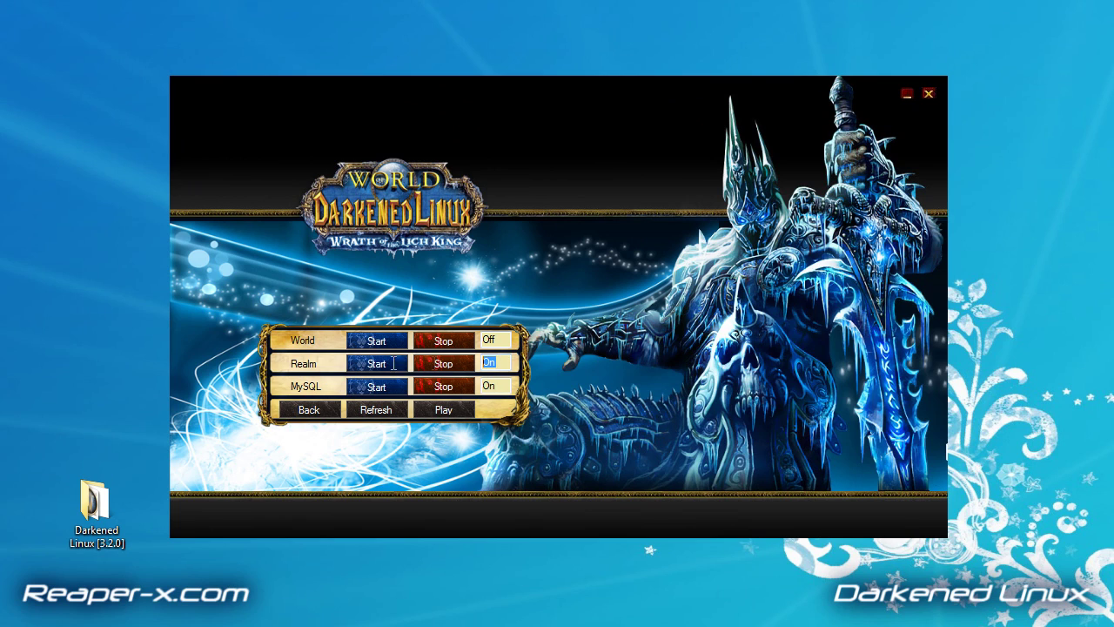
left_click(501, 363)
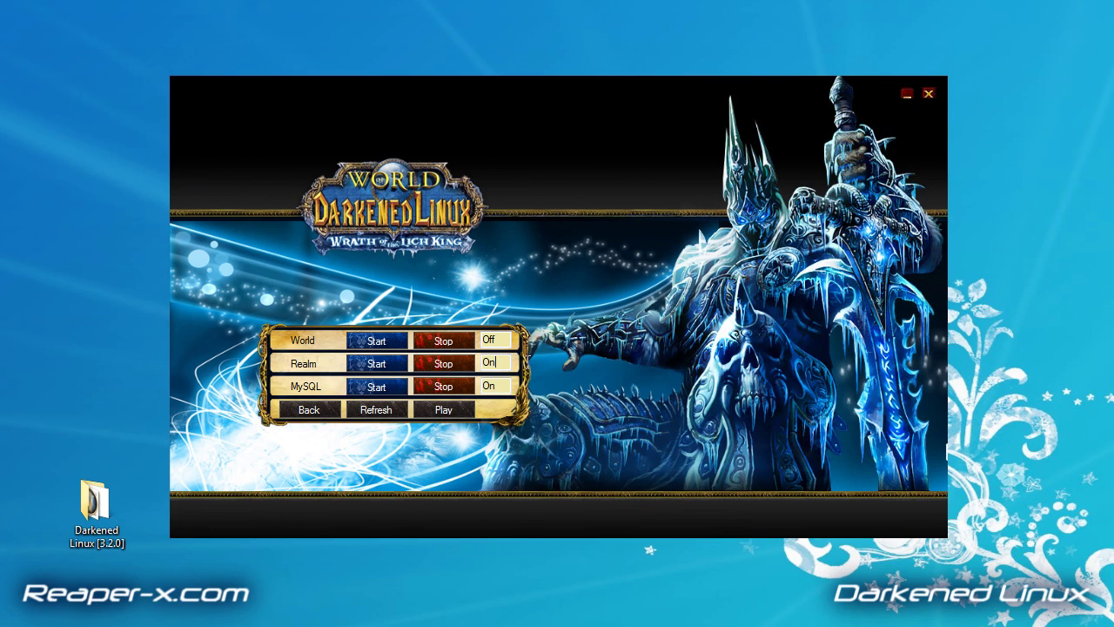
left_click(378, 342)
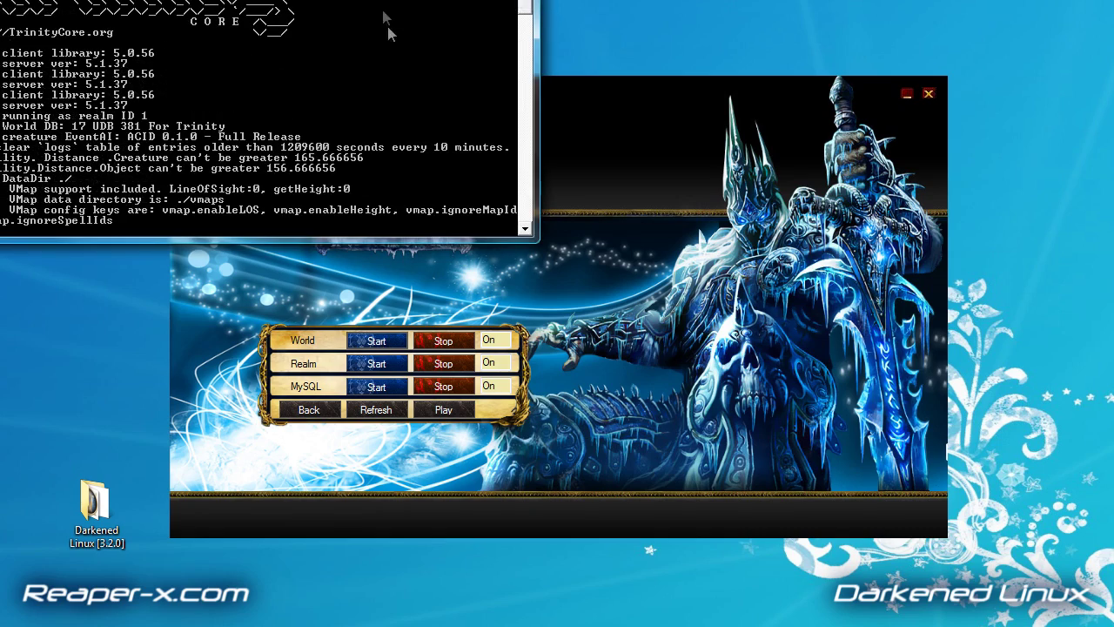
left_click_drag(374, 2, 576, 105)
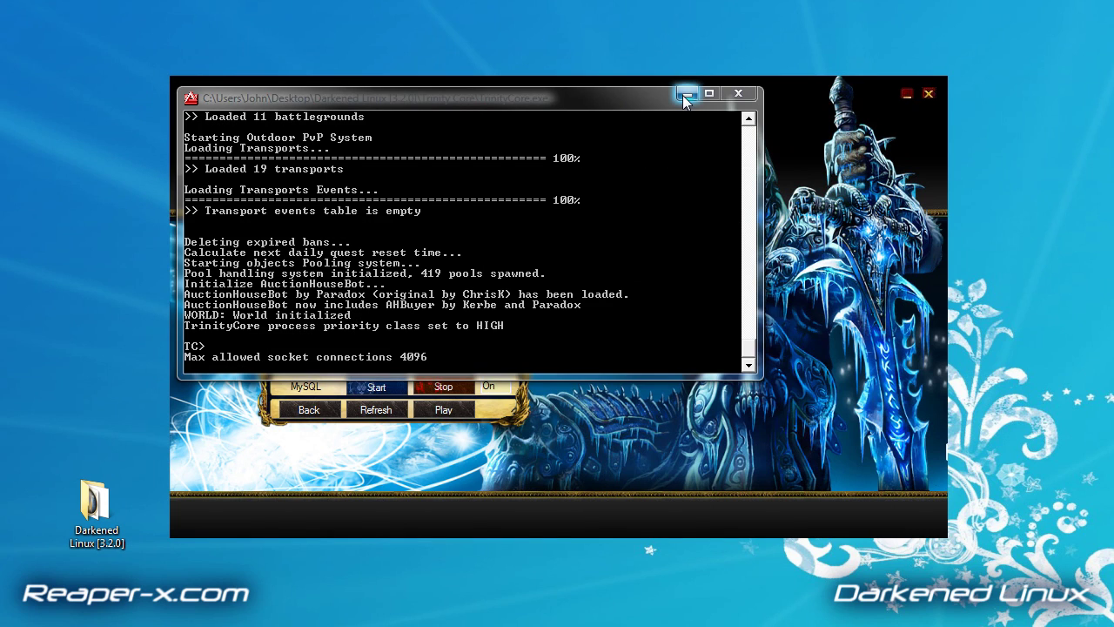
left_click(686, 94)
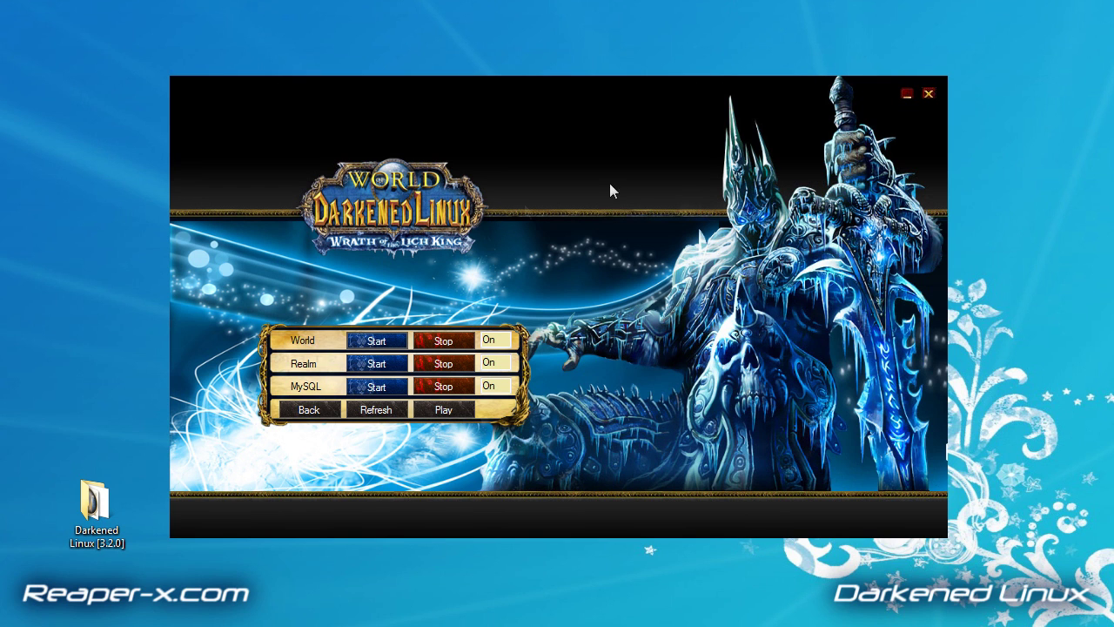
- Launch World of Warcraft, log in with the admin account and choose the Darkened Linux realm
left_click(445, 411)
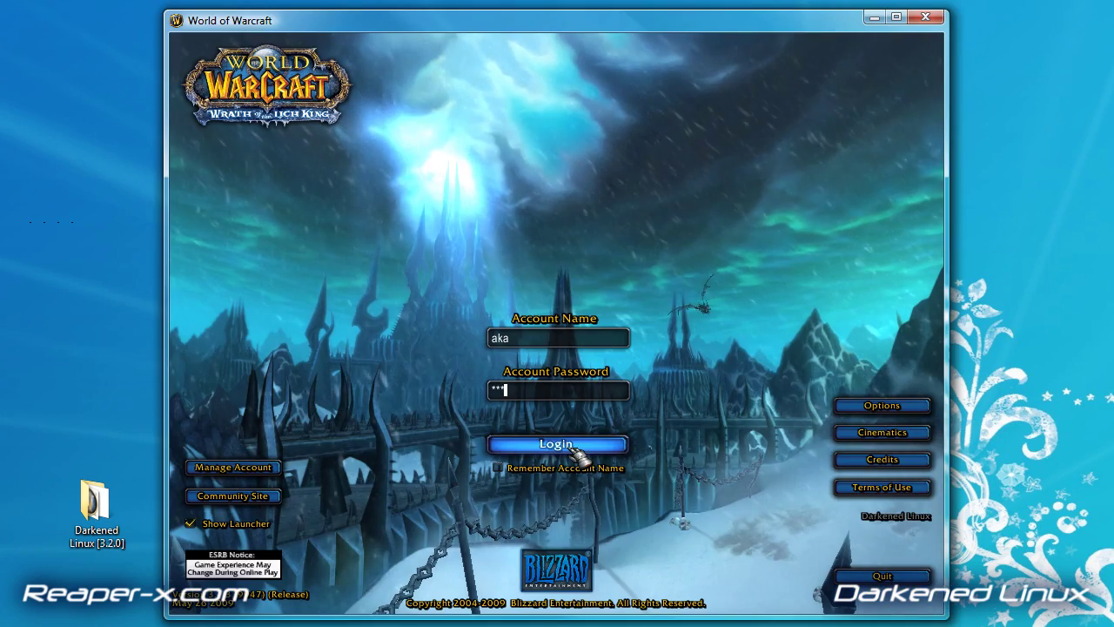
left_click(577, 446)
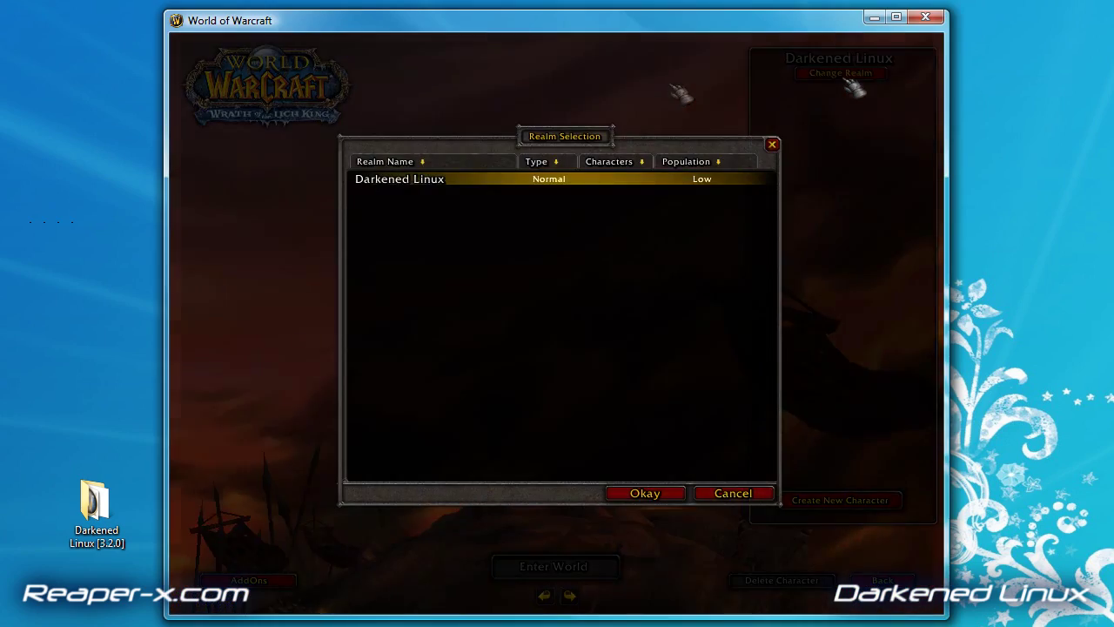
double_click(403, 181)
- Create a Death Knight named Darkened and enter the game world with it
left_click(827, 501)
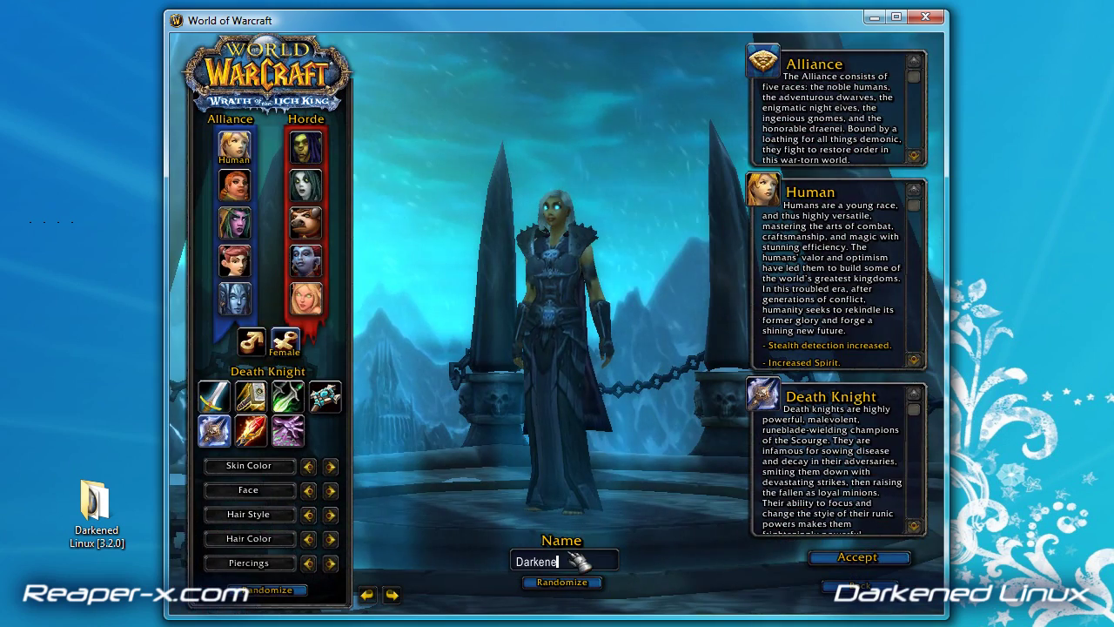
type("d")
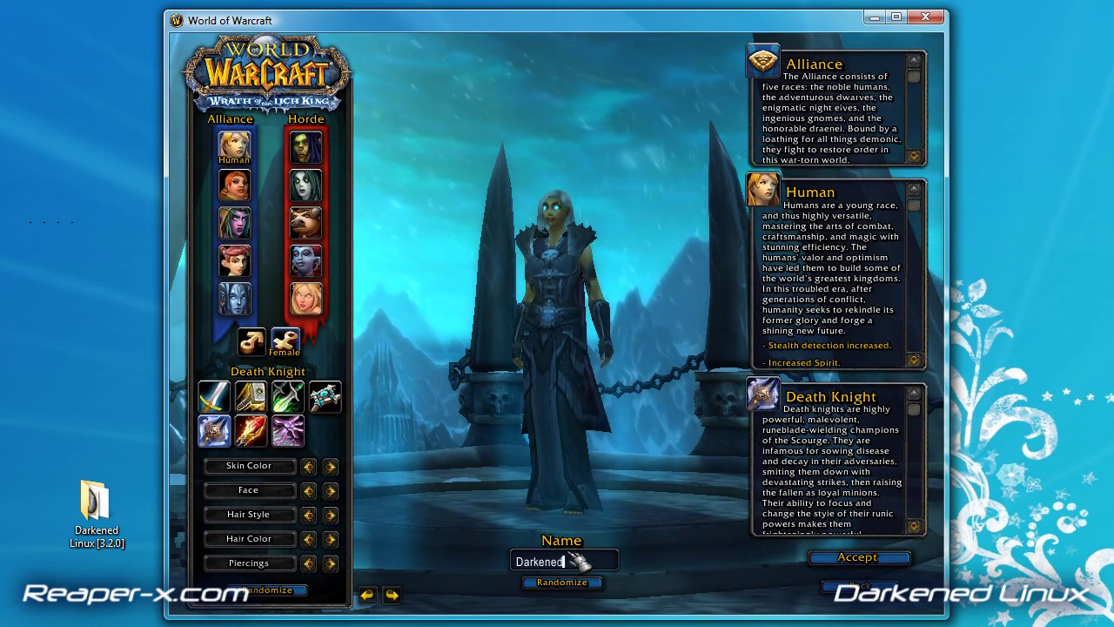
left_click(853, 557)
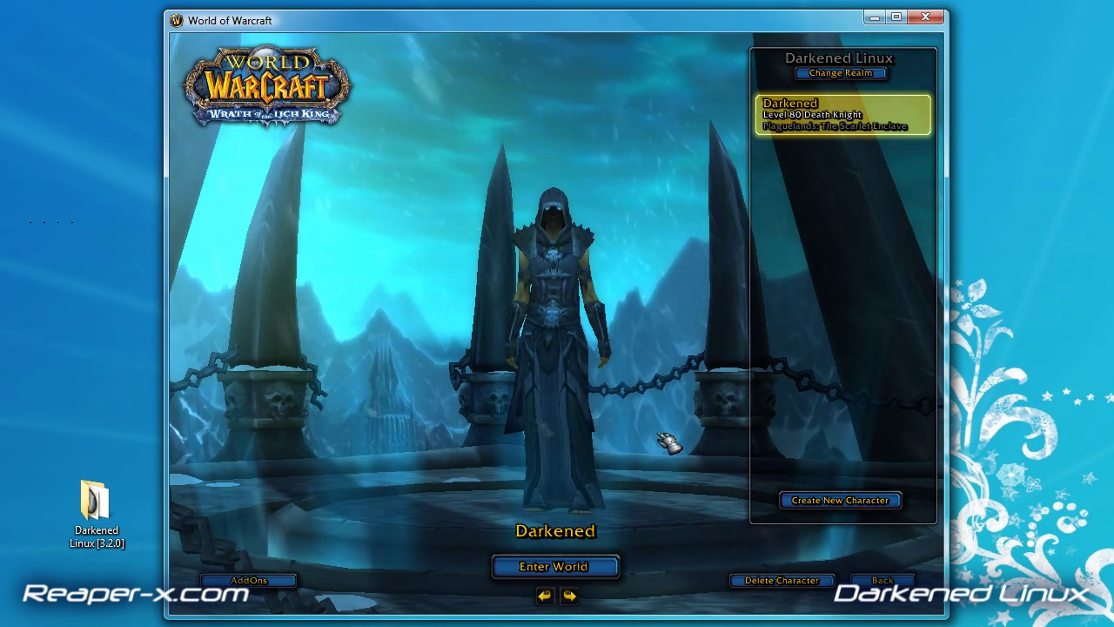
left_click(561, 567)
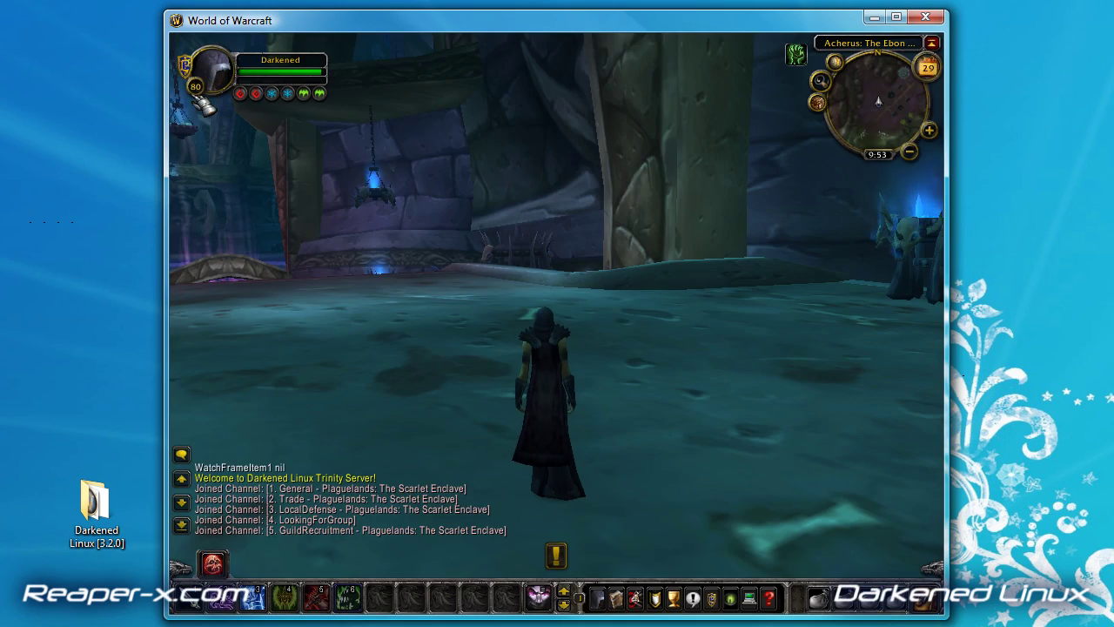
mouse_move(770, 346)
left_mouse_down()
mouse_move(539, 348)
mouse_move(770, 346)
left_mouse_up()
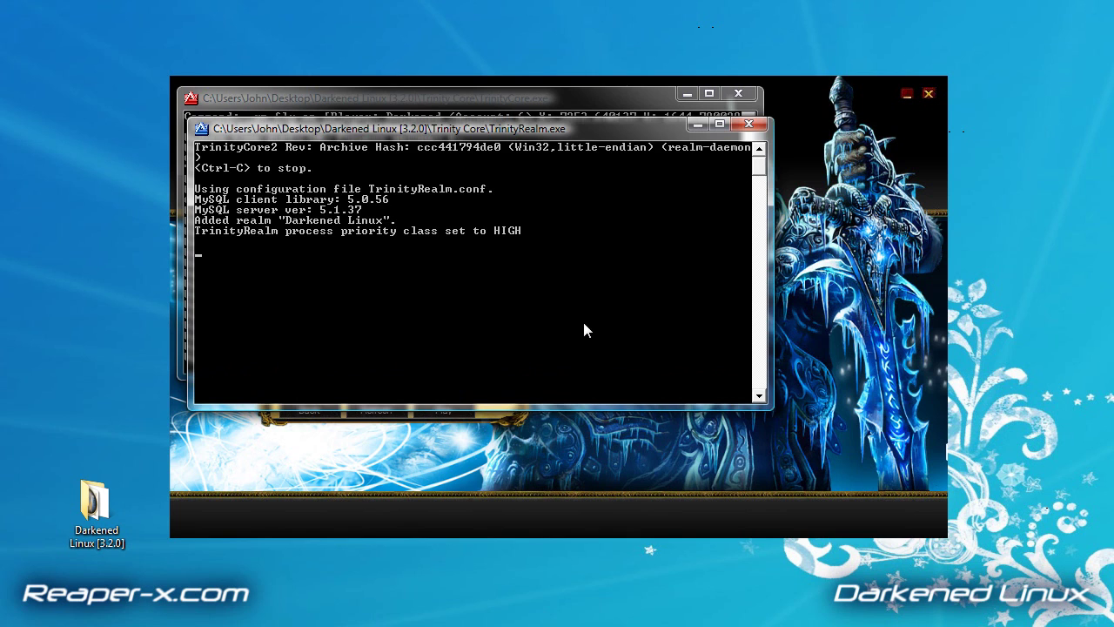
- Back in the launcher's Servers panel, stop the Realm server, then the World server
left_click_drag(568, 128, 587, 329)
key("alt+Tab")
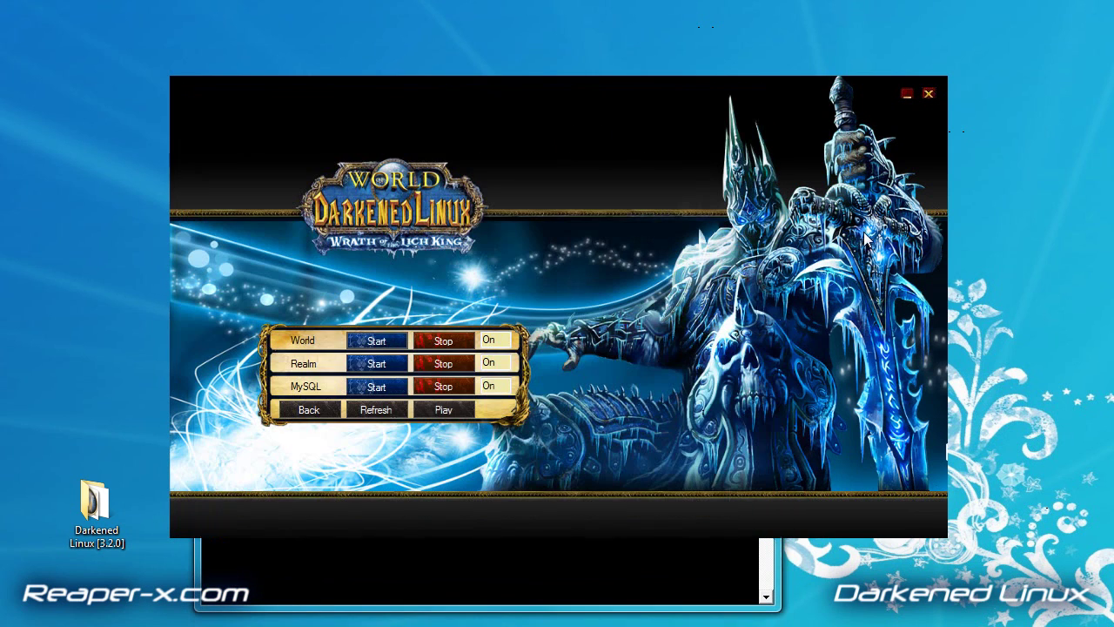
left_click(438, 367)
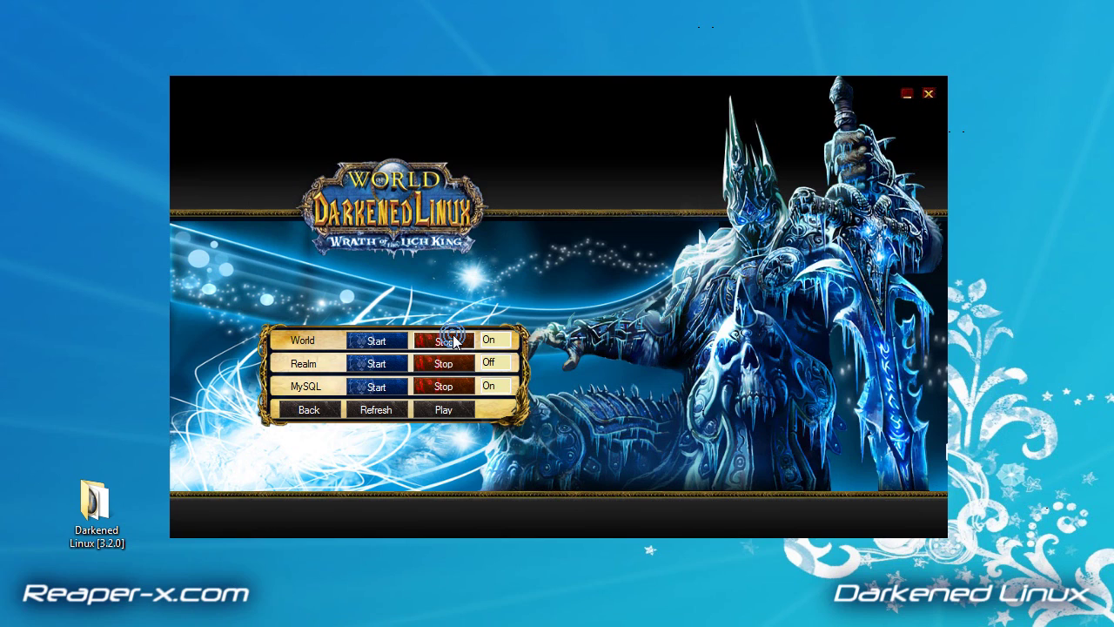
left_click(451, 341)
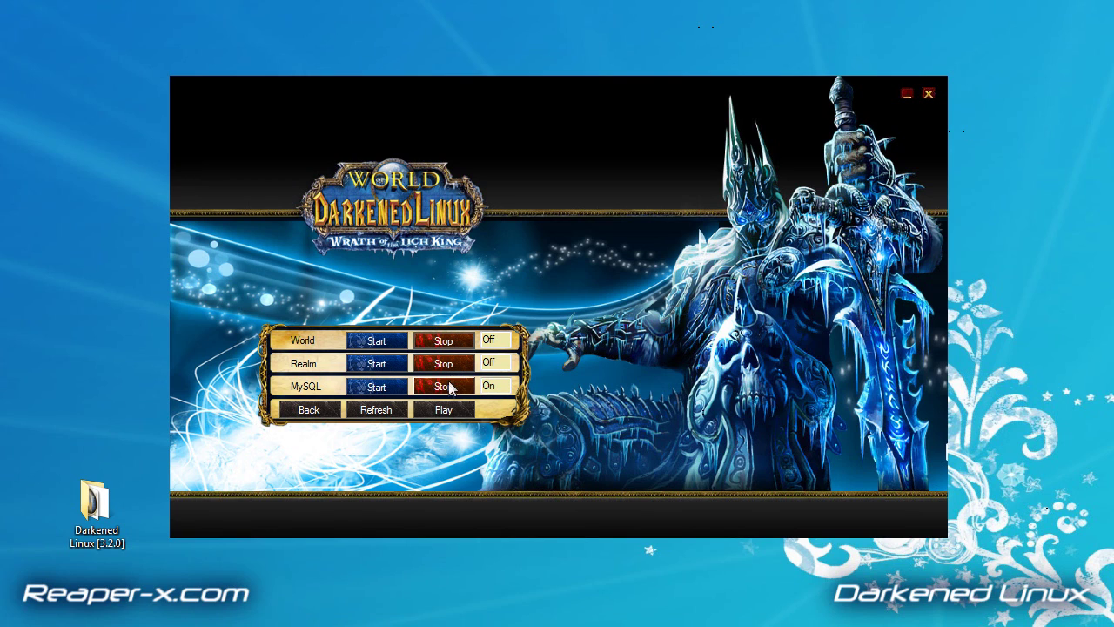